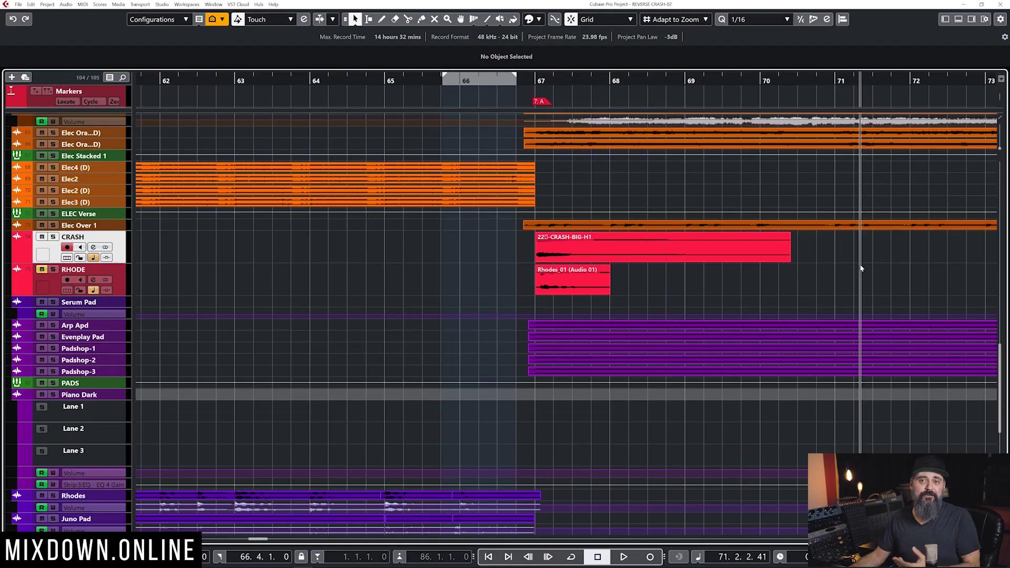
Solo the CRASH track and apply an offline Reverse to the 22-CRASH-BIG-H1 crash event
click(682, 255)
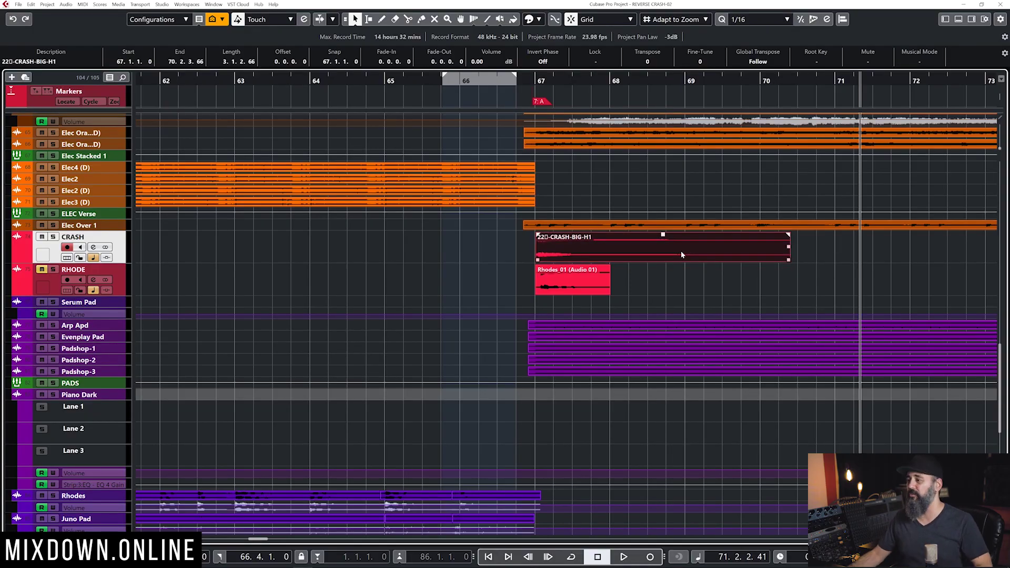
click(53, 237)
key(F7)
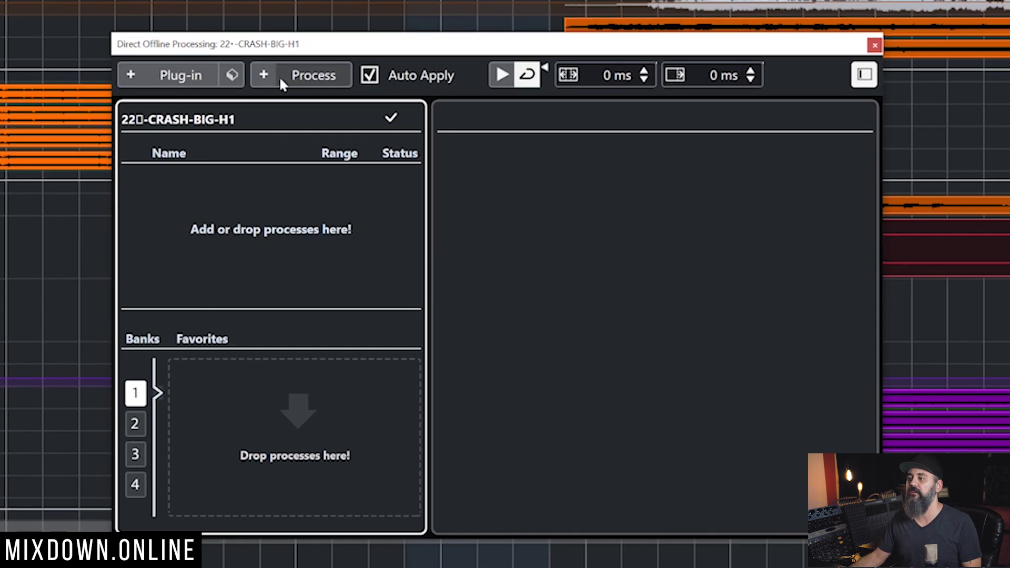
click(386, 156)
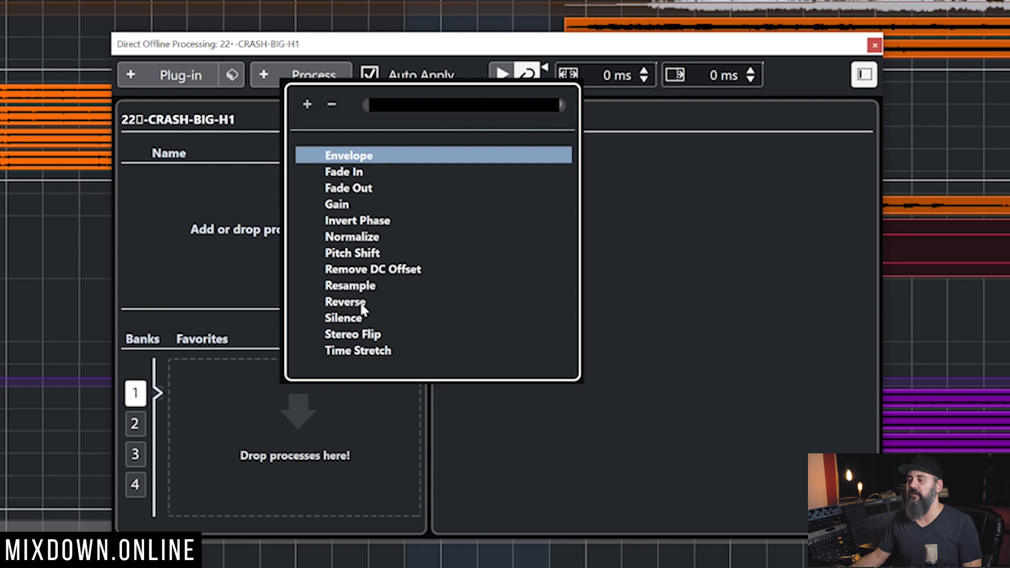
click(363, 302)
click(874, 47)
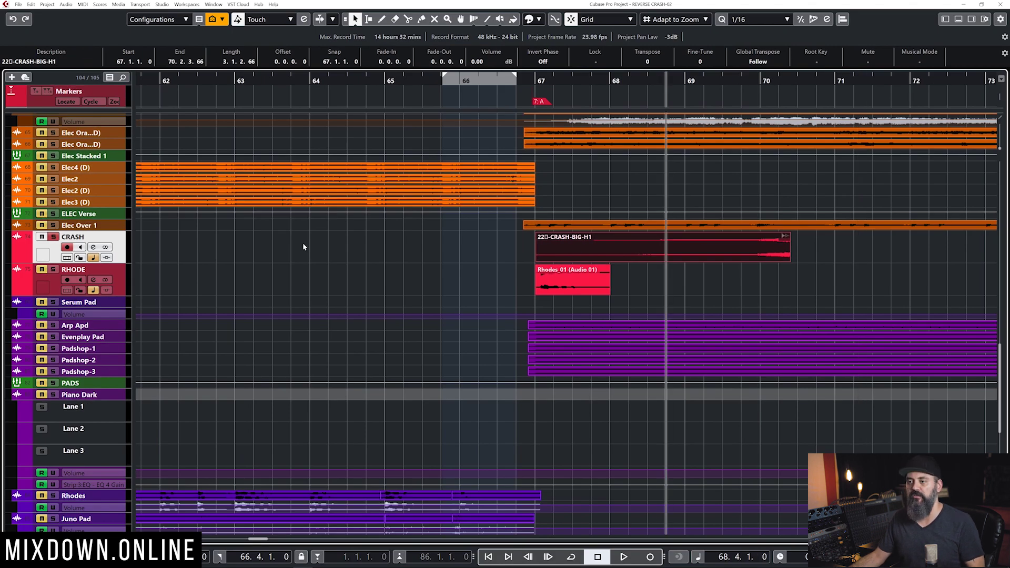
Audition the reversed crash, then undo the reverse so it plays forwards again
key(space)
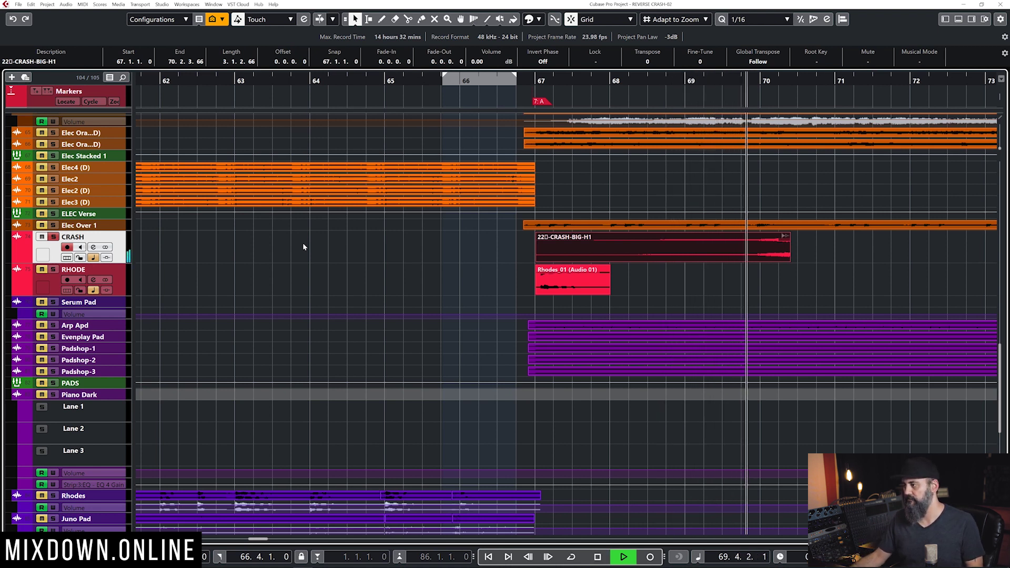
key(space)
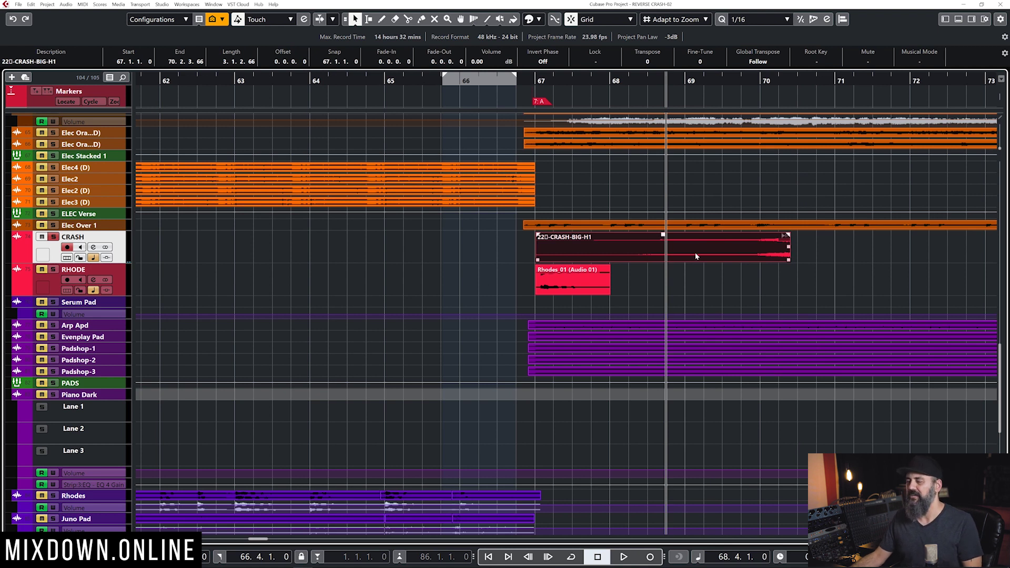
key(ctrl+z)
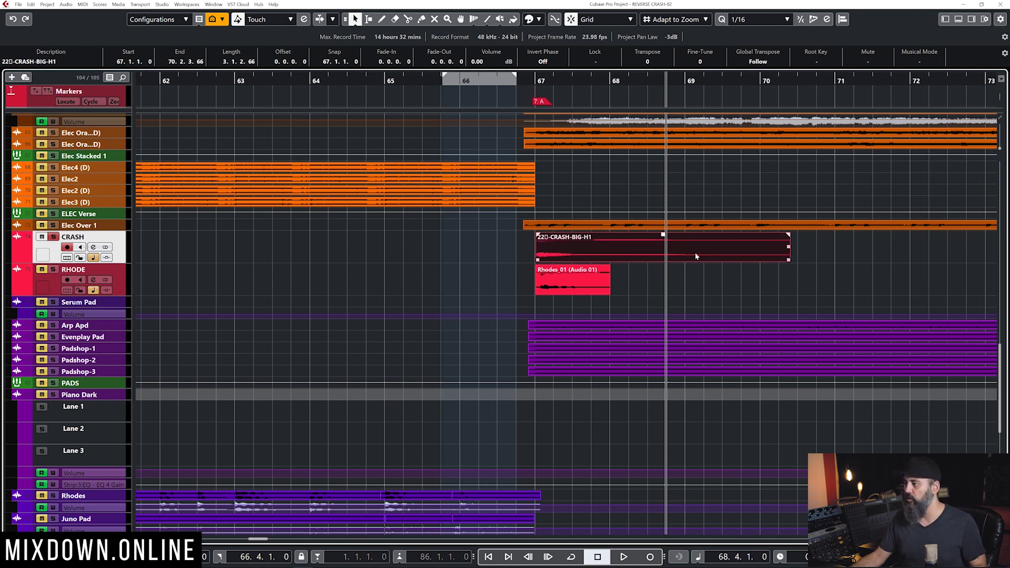
key(alt+space)
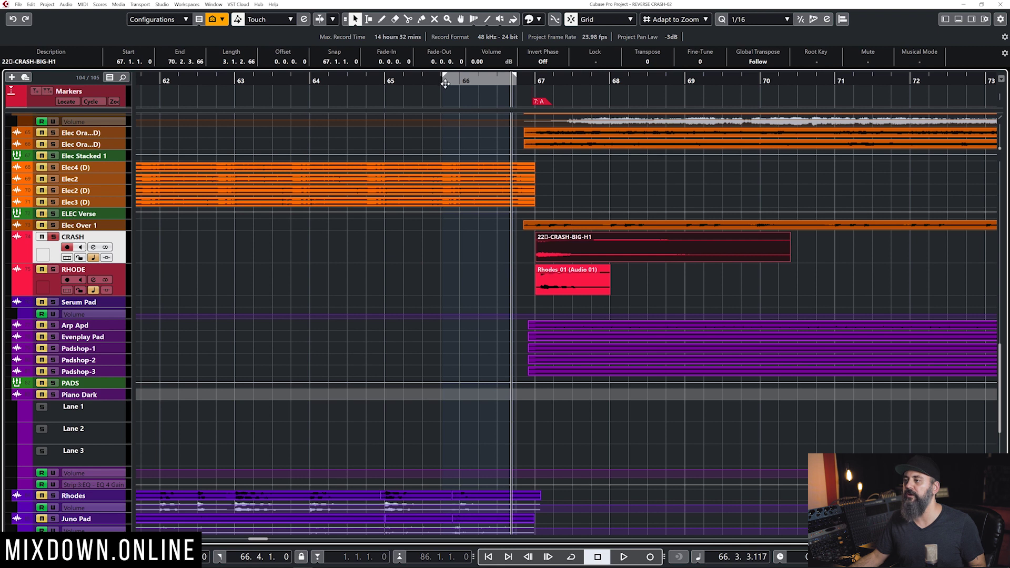
Record a short take on the CRASH track starting from bar 65.3
drag(445, 84, 423, 84)
key(h)
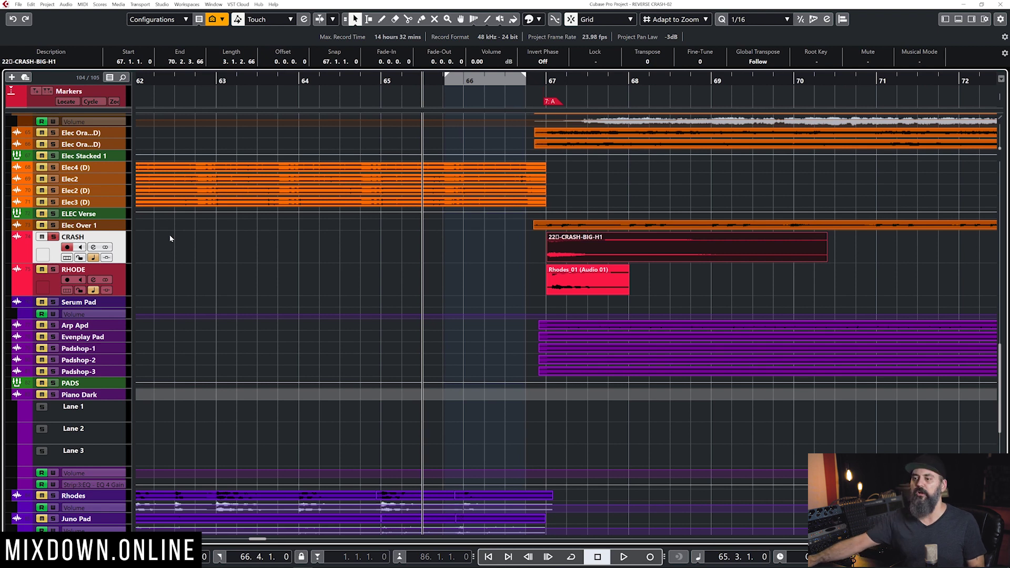
key(space)
key(KP_Multiply)
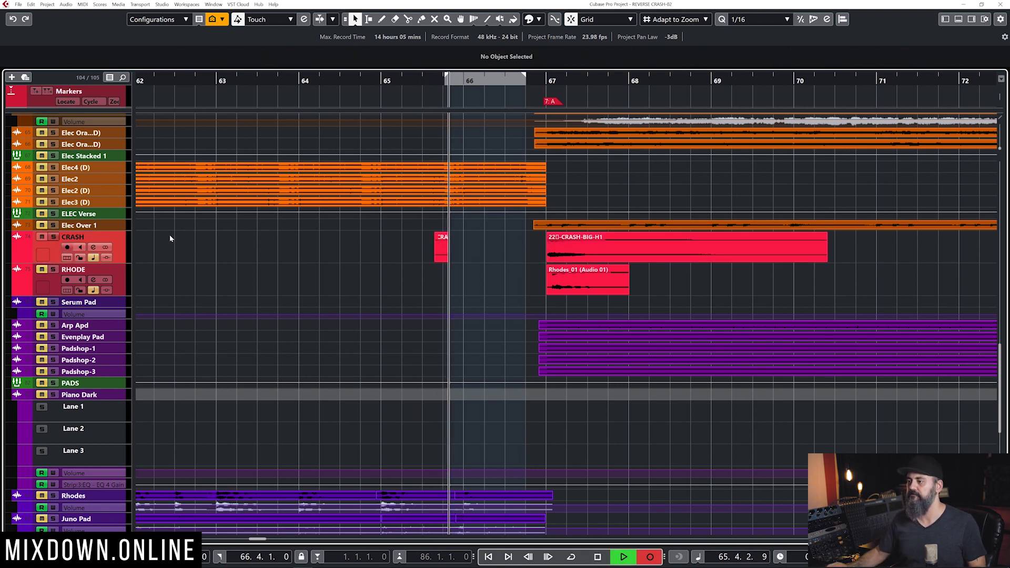
key(space)
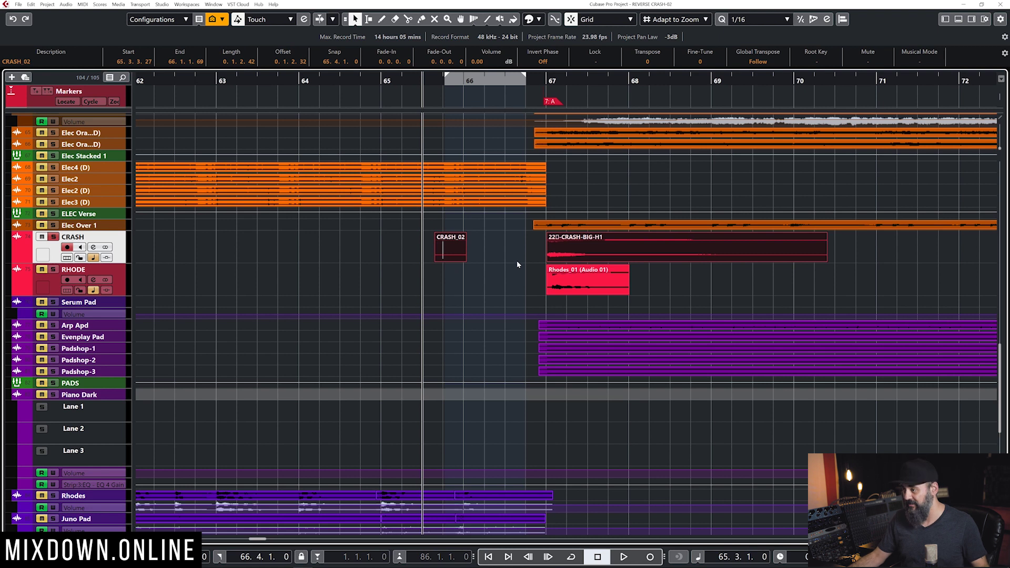
Bounce the crash events into one CRASH_02 event, replacing the originals, and select it
click(65, 4)
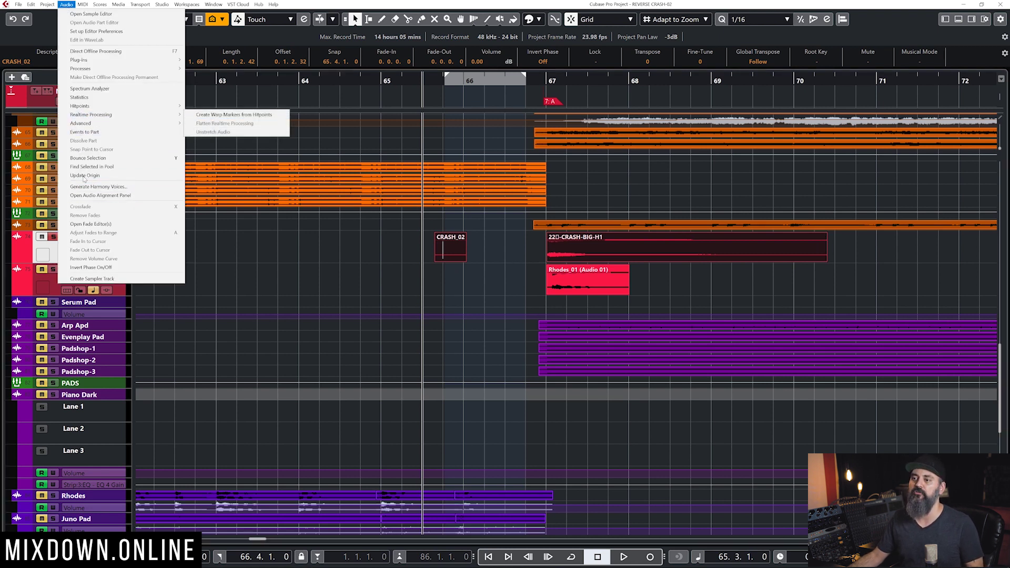
click(88, 158)
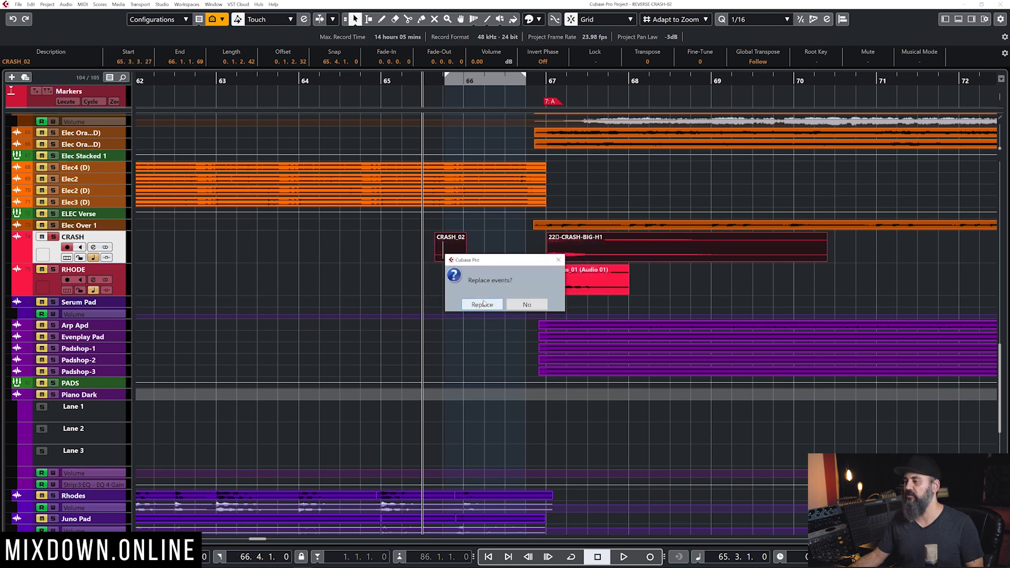
click(482, 304)
click(860, 246)
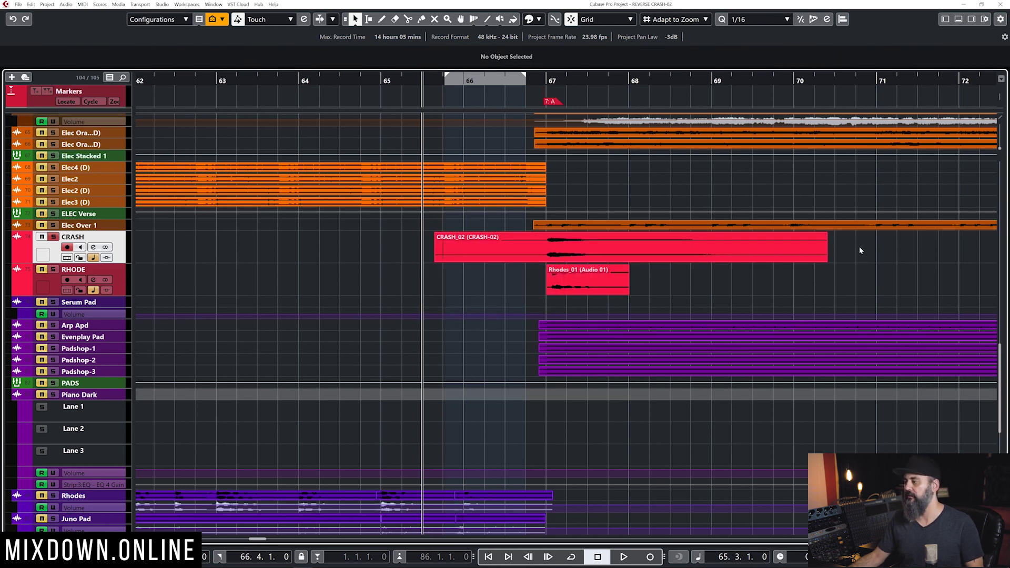
click(610, 254)
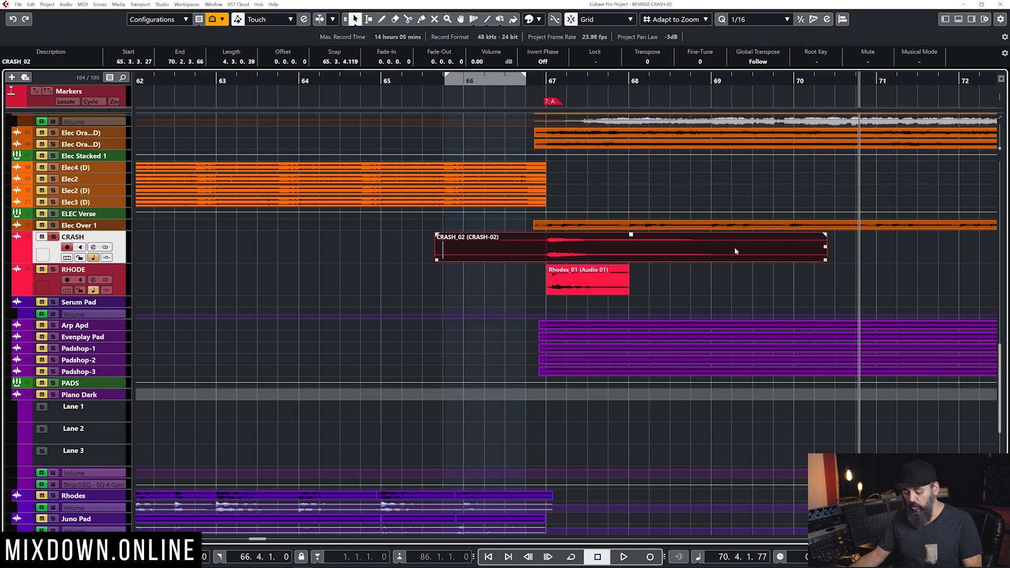
In Direct Offline Processing, chain Reverse, Sonsig Rev-A reverb, and a second Reverse on CRASH_02
key(F7)
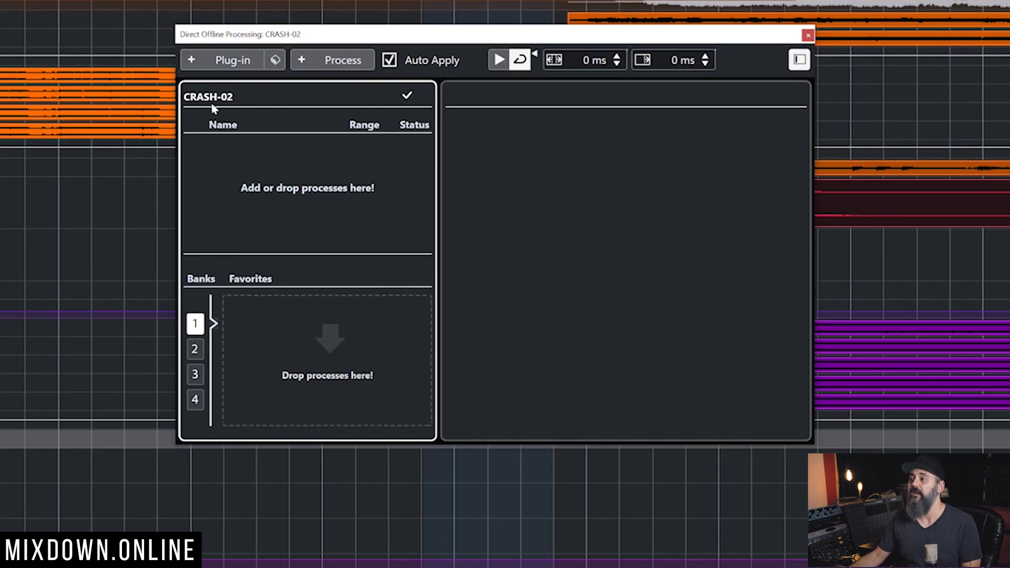
click(351, 59)
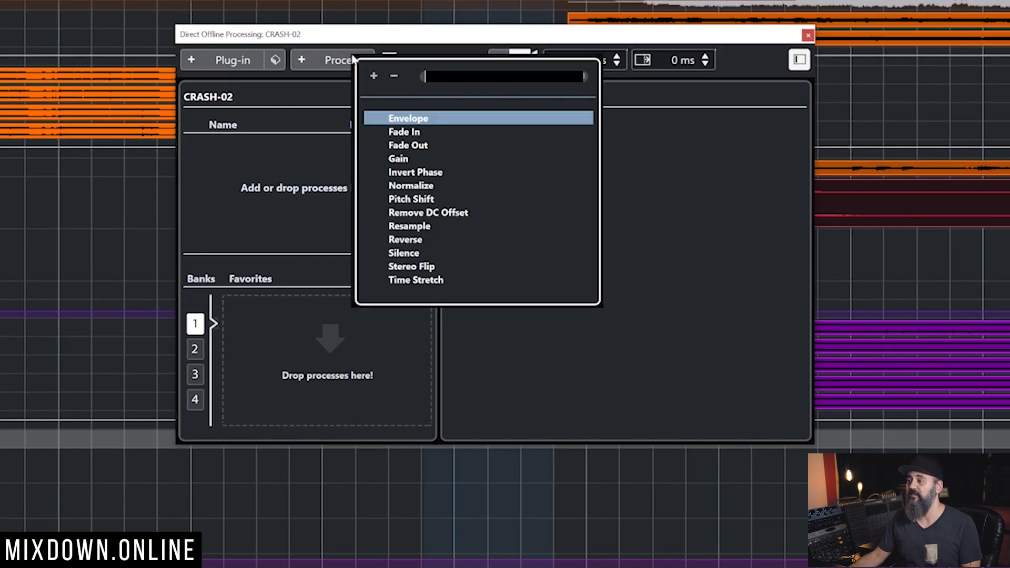
click(417, 241)
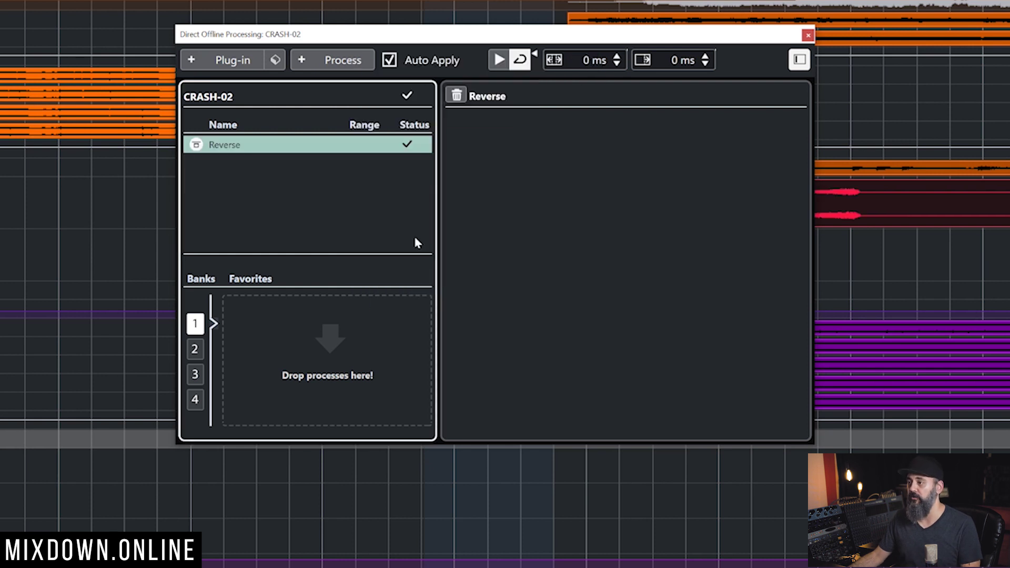
click(222, 60)
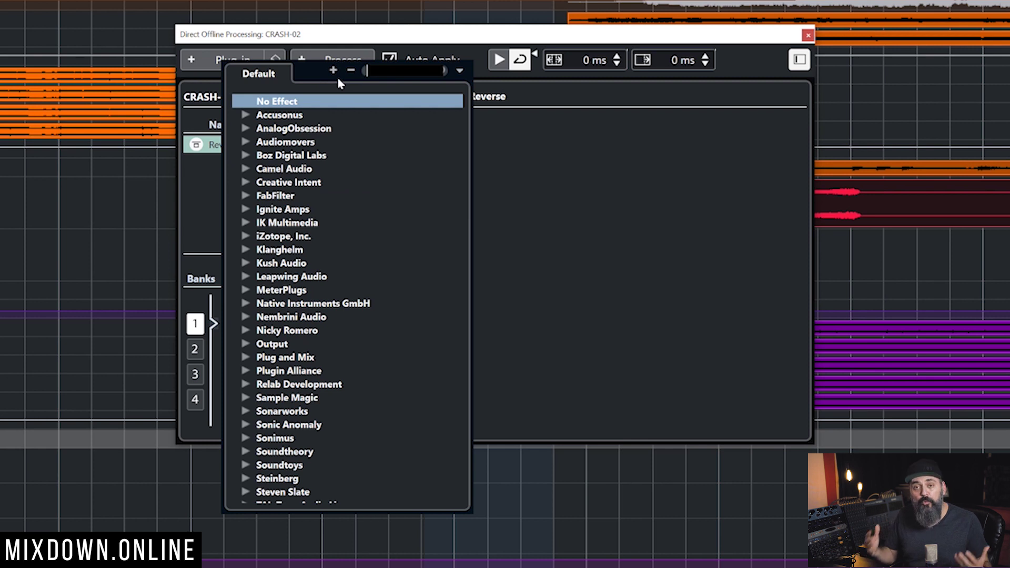
text(sons)
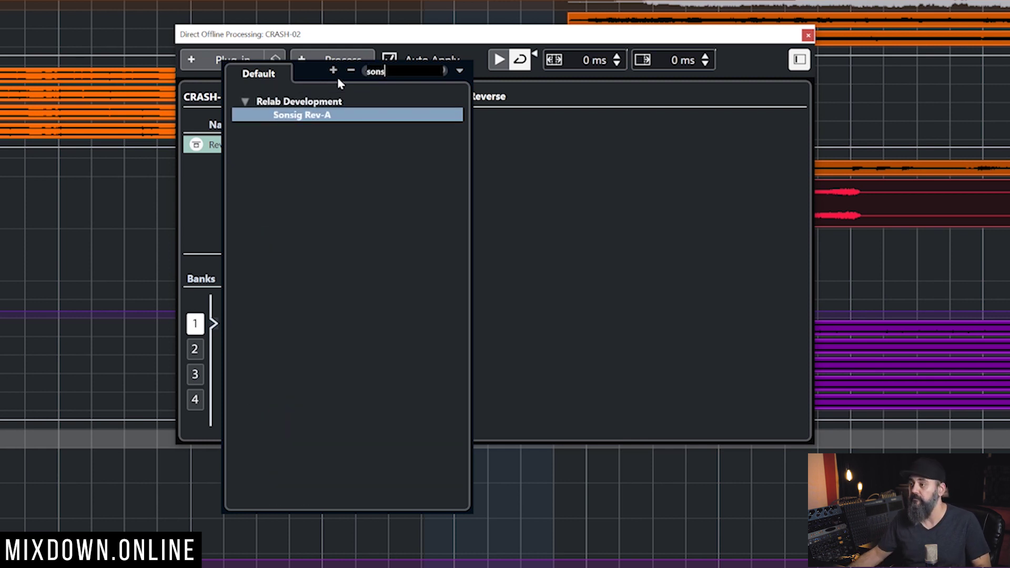
click(335, 119)
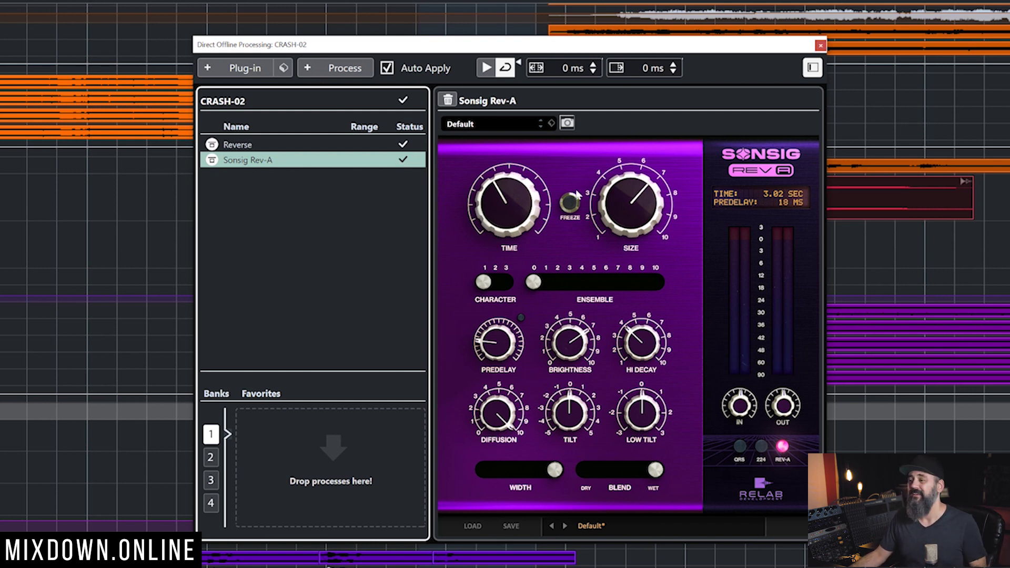
click(339, 70)
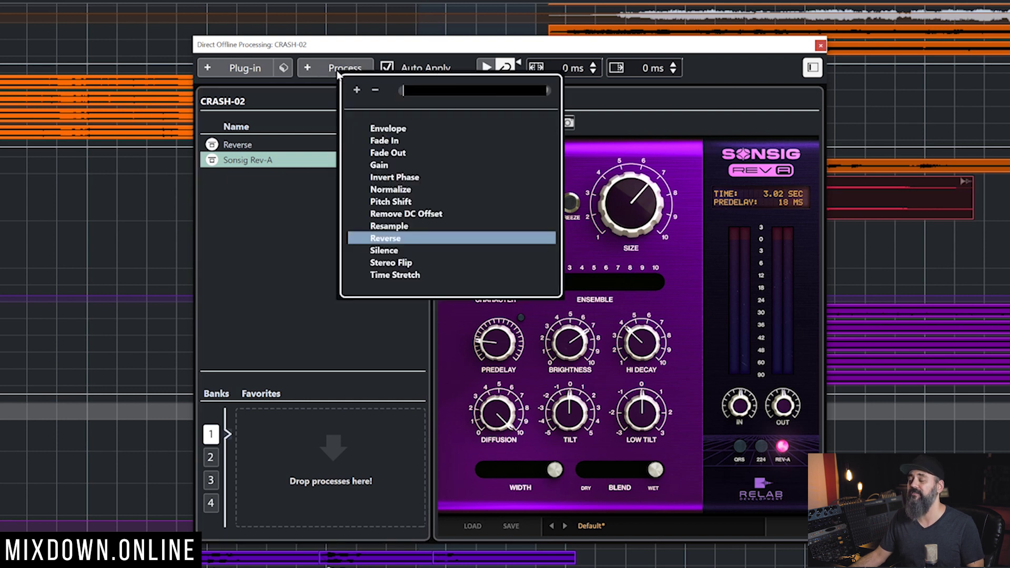
click(385, 238)
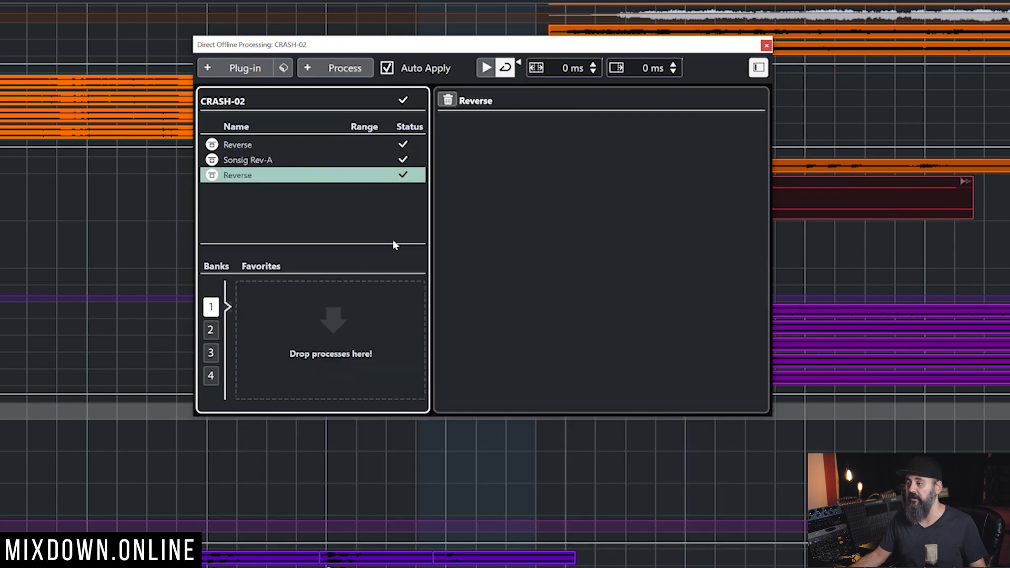
click(766, 46)
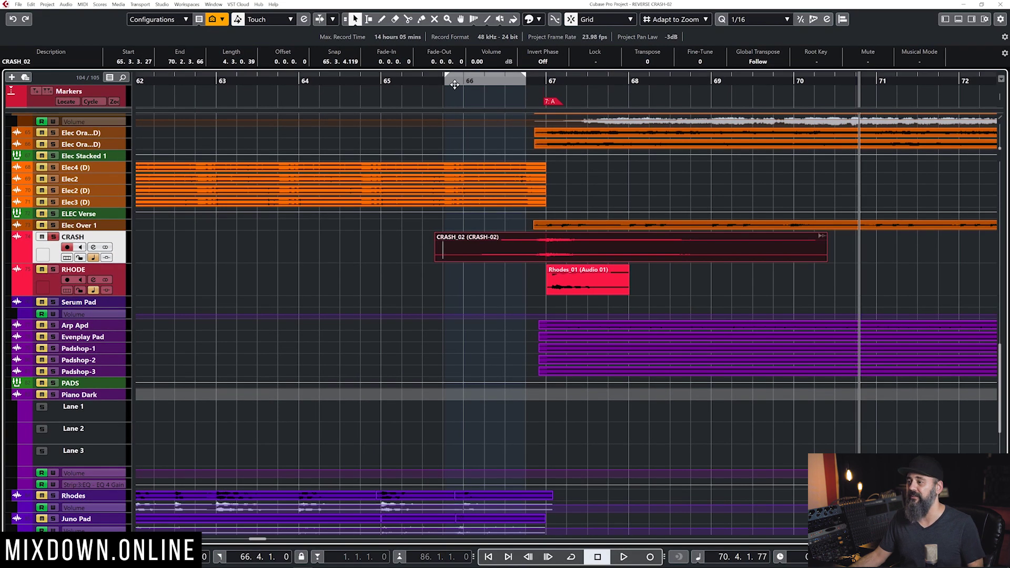
Audition the swell and trim CRASH_02 to end at bar 67, where Rhodes_01 begins
double_click(451, 85)
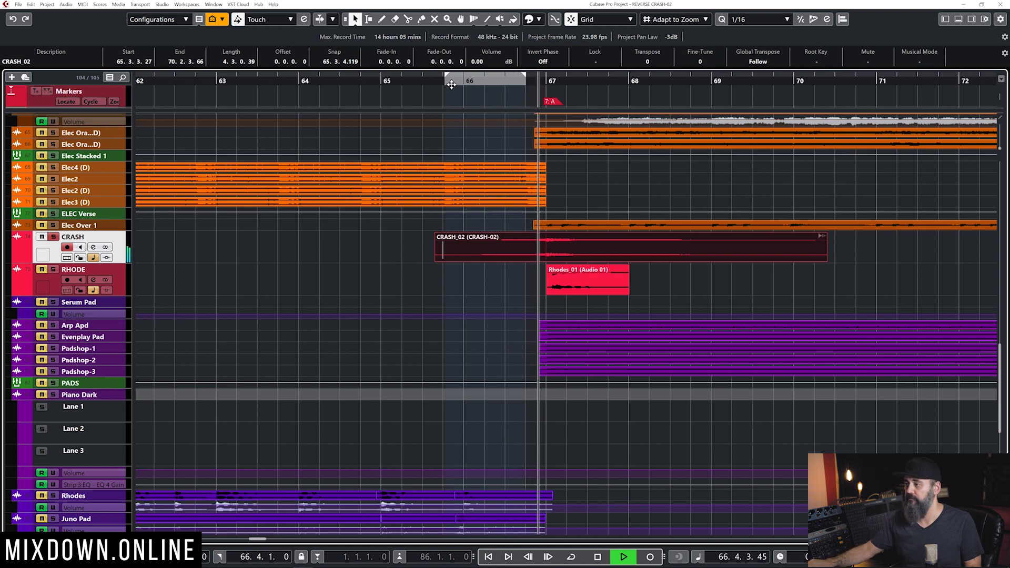
key(space)
click(601, 274)
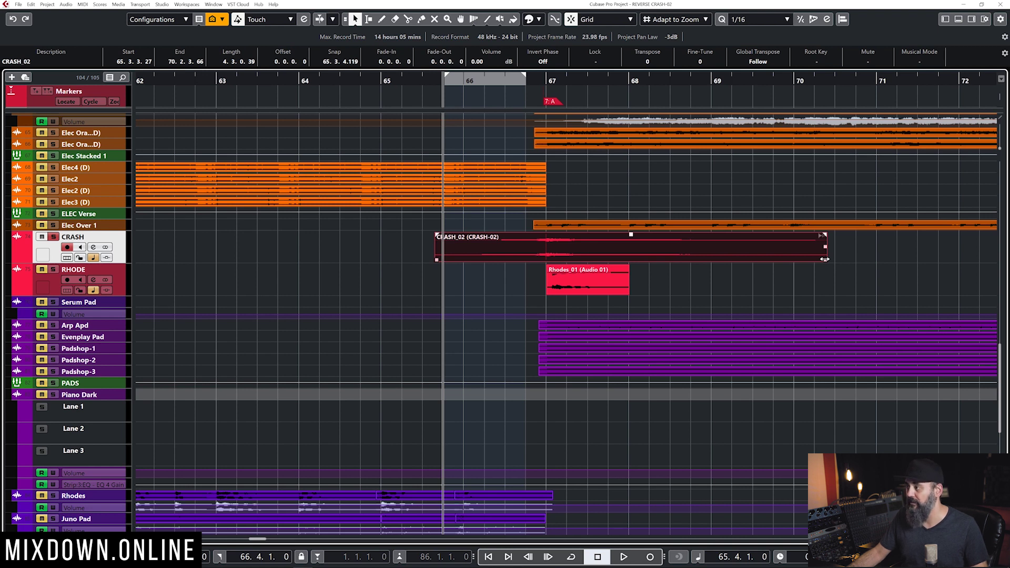
drag(825, 259, 549, 258)
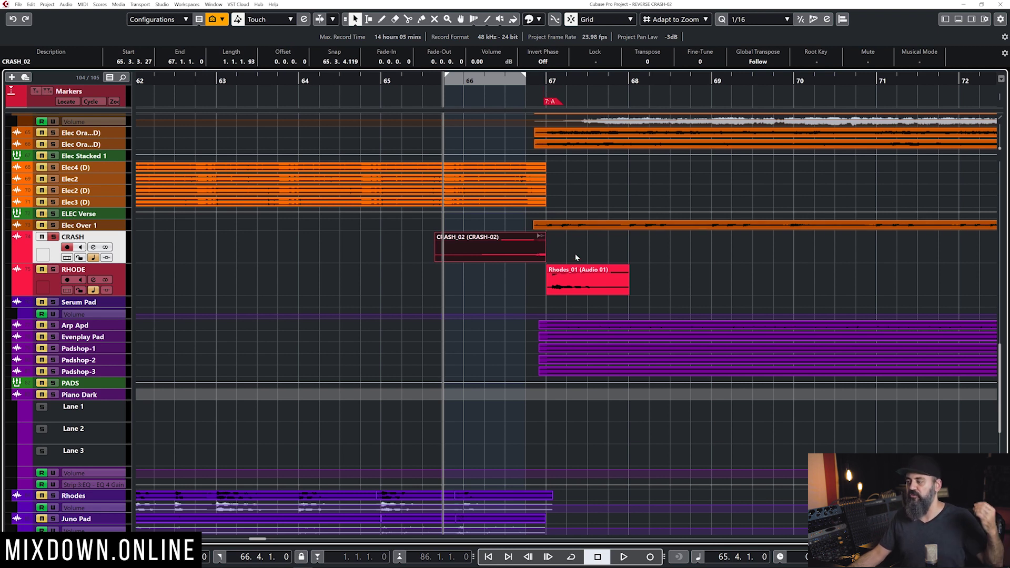
key(space)
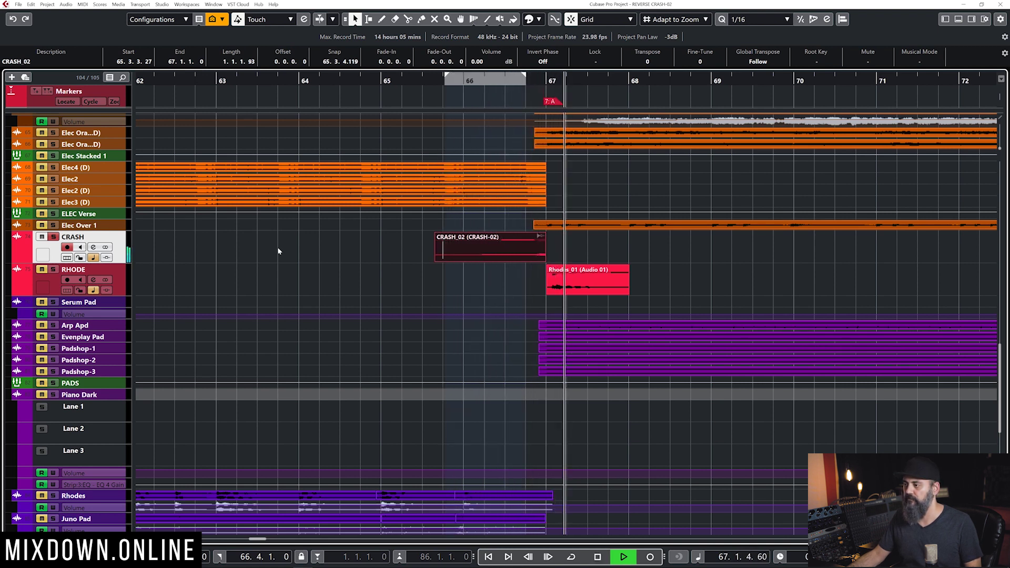
key(space)
Unsolo the CRASH track and play the swell within the full mix
click(531, 245)
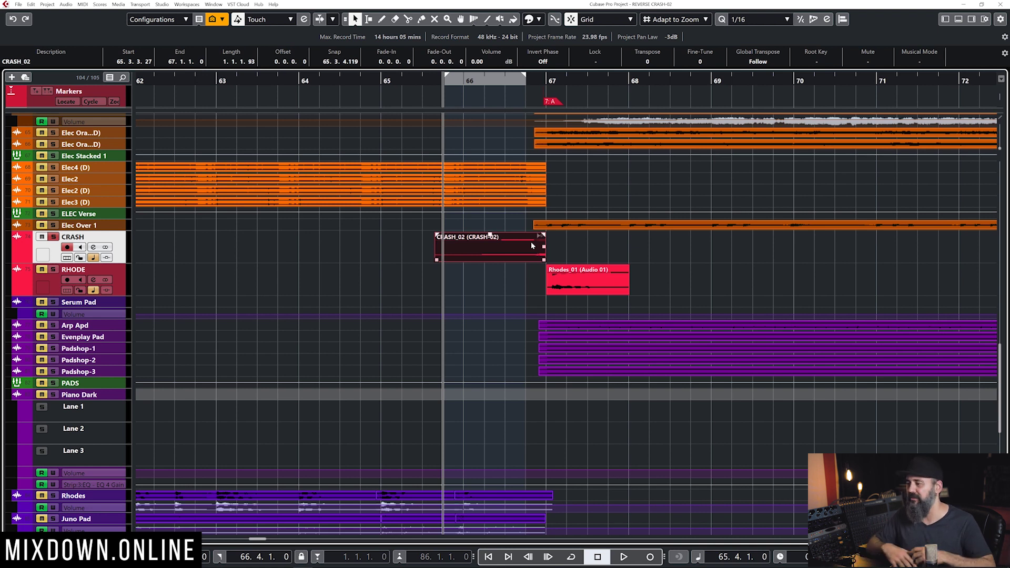
click(53, 237)
key(space)
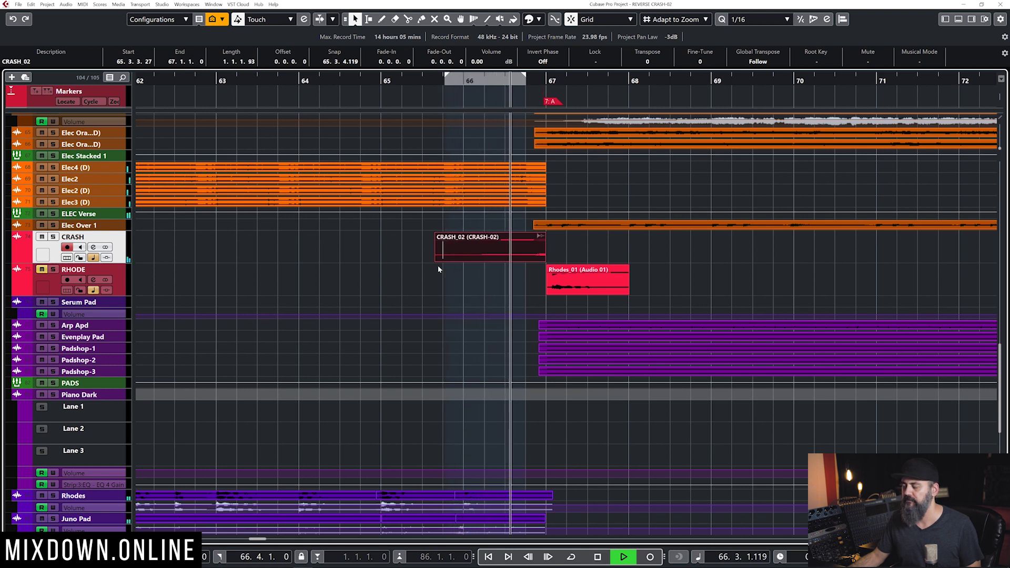
key(space)
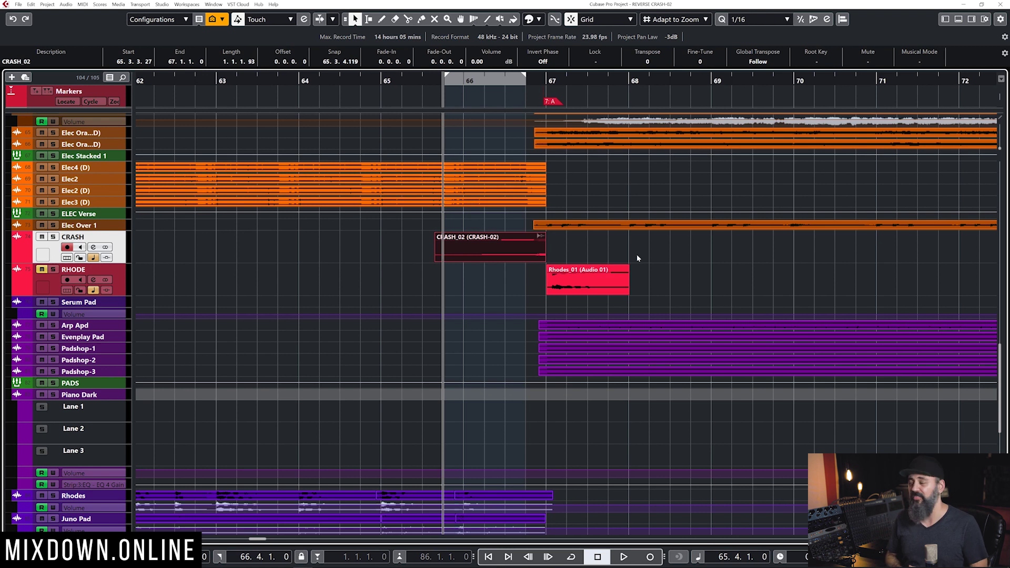
click(222, 259)
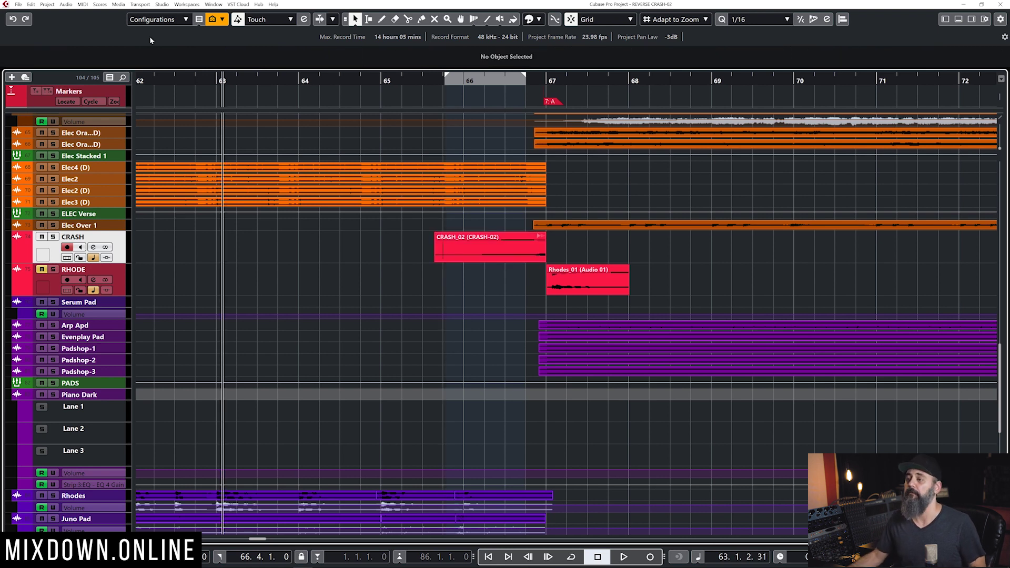
Open the Key Commands settings and toggle the macros section off and back on
click(32, 4)
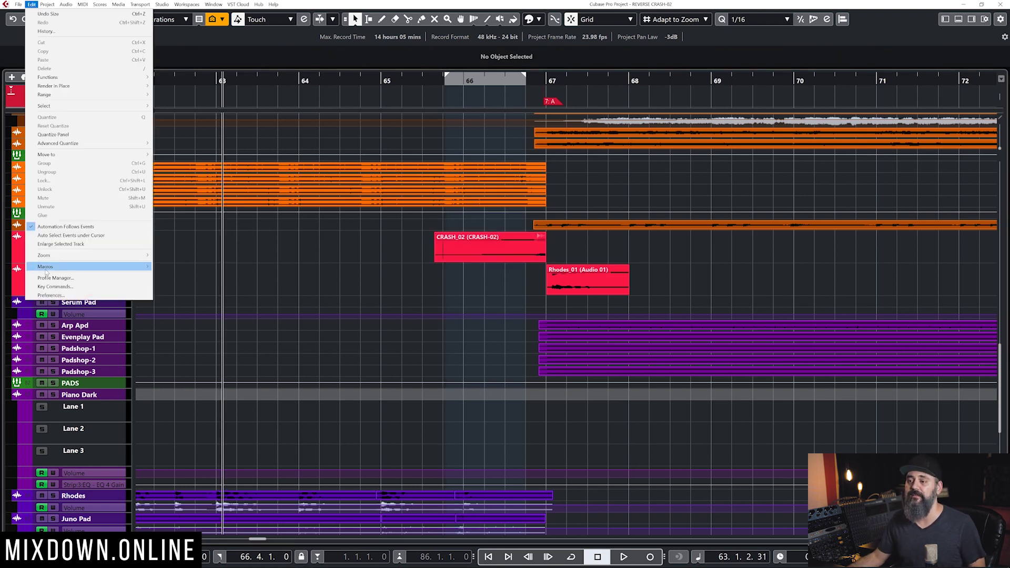
click(55, 287)
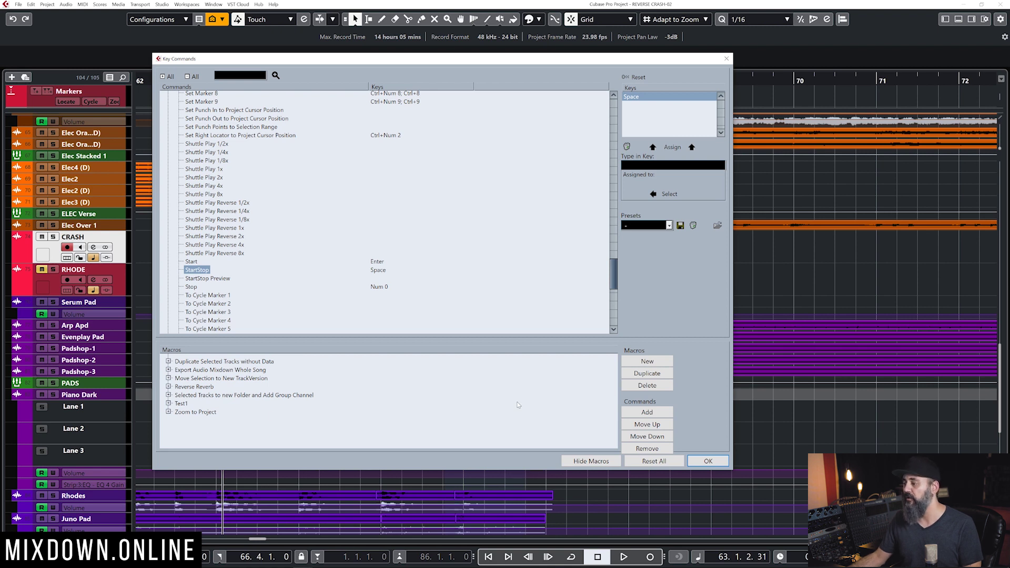
click(588, 461)
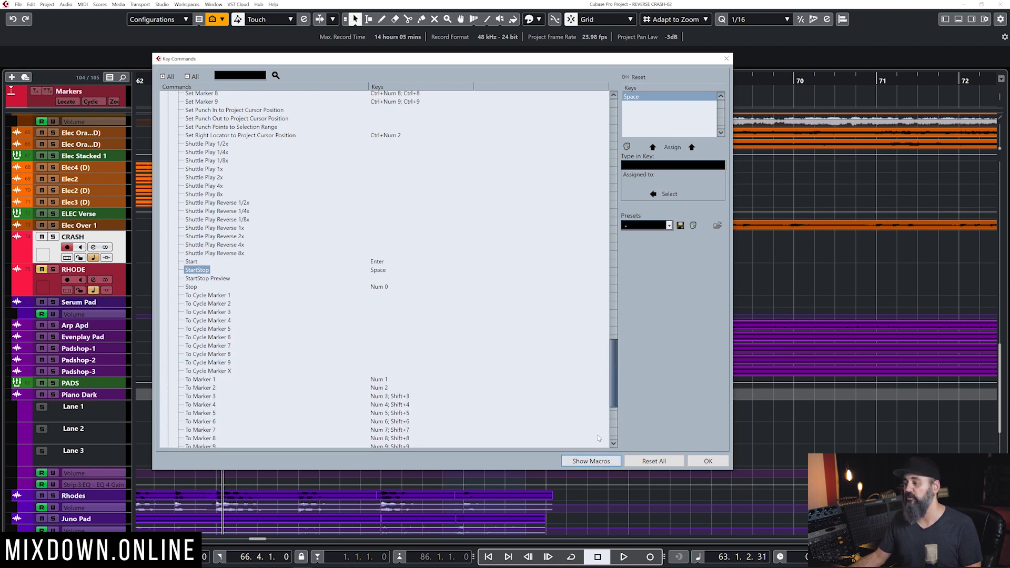
click(592, 461)
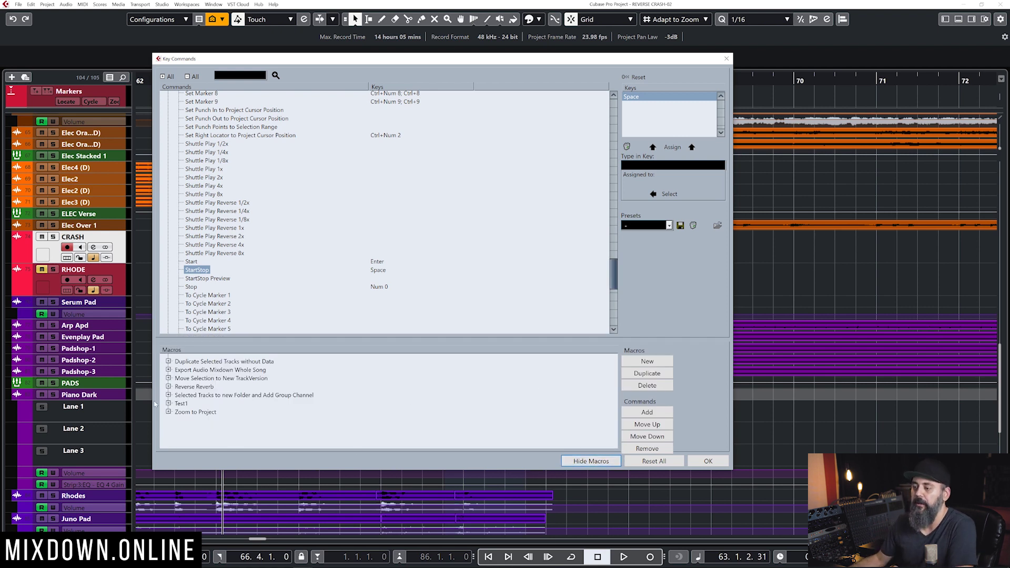
Select and expand the Reverse Reverb macro to reveal its command list
click(189, 387)
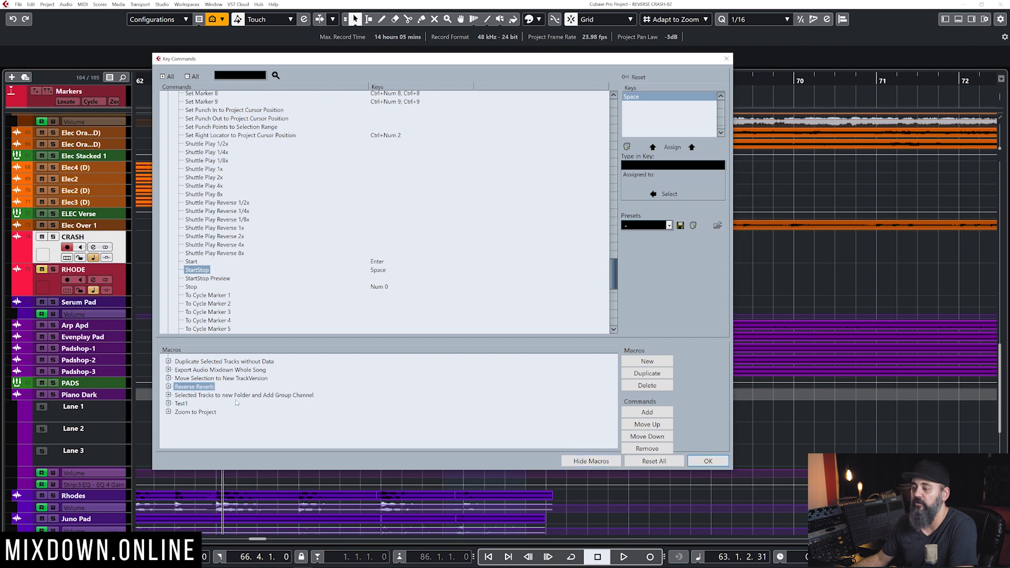
click(169, 386)
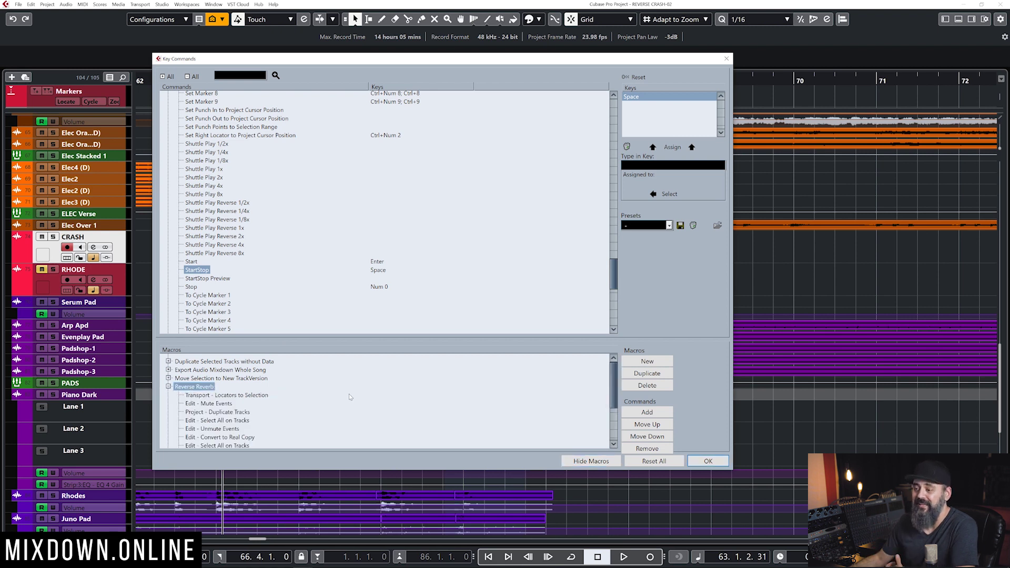
scroll(350, 397, down, 3)
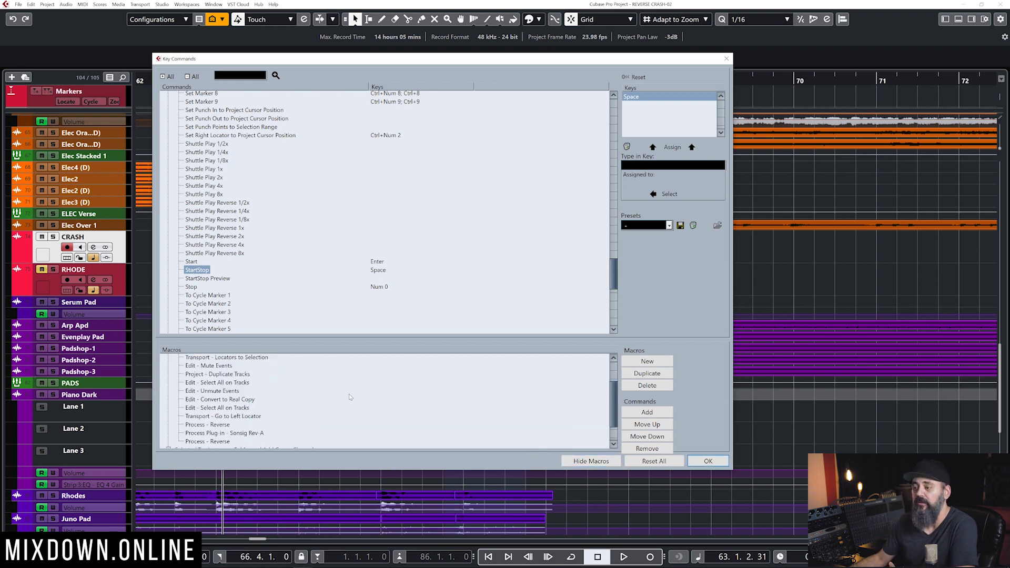
scroll(350, 398, down, 1)
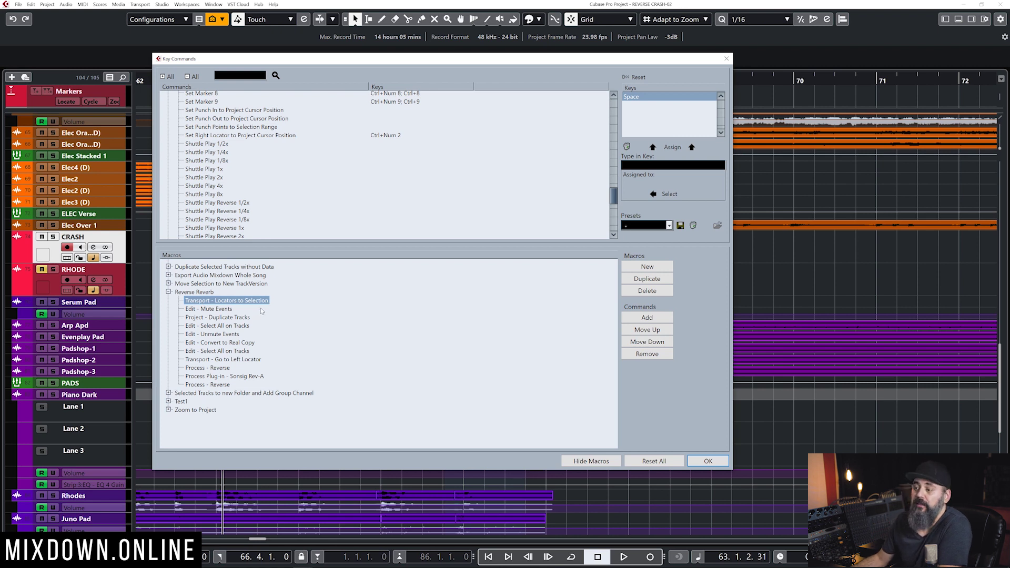
Review the macro's setup steps: Mute Events, Duplicate Tracks, Select All, Unmute, Convert to Real Copy, Go to Left Locator
click(201, 310)
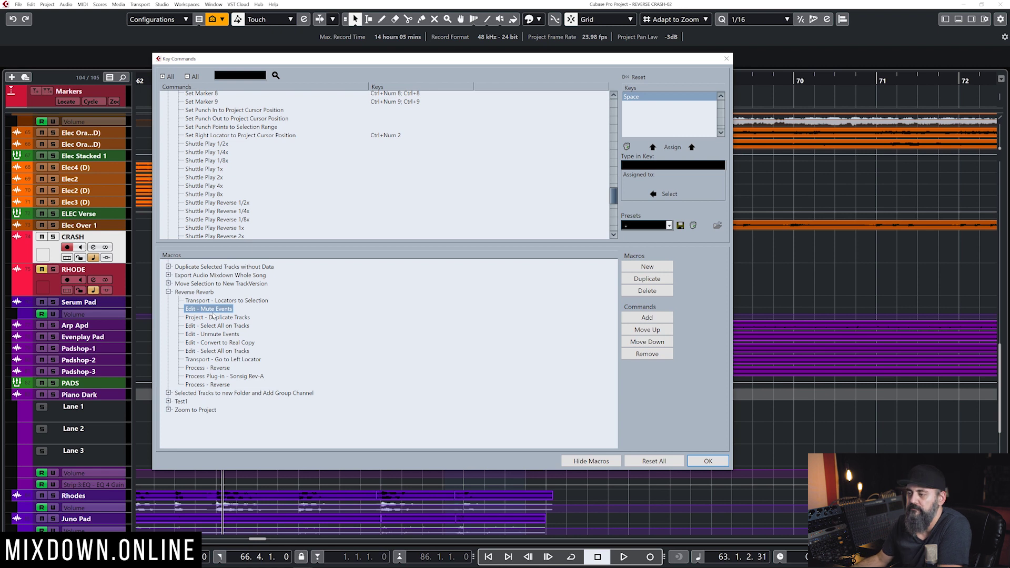
click(212, 316)
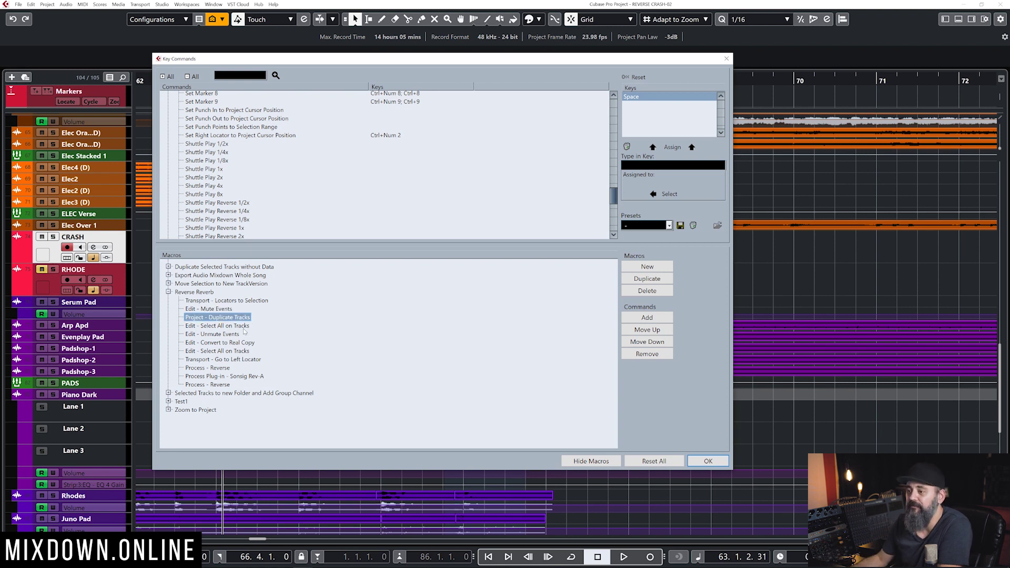
click(242, 328)
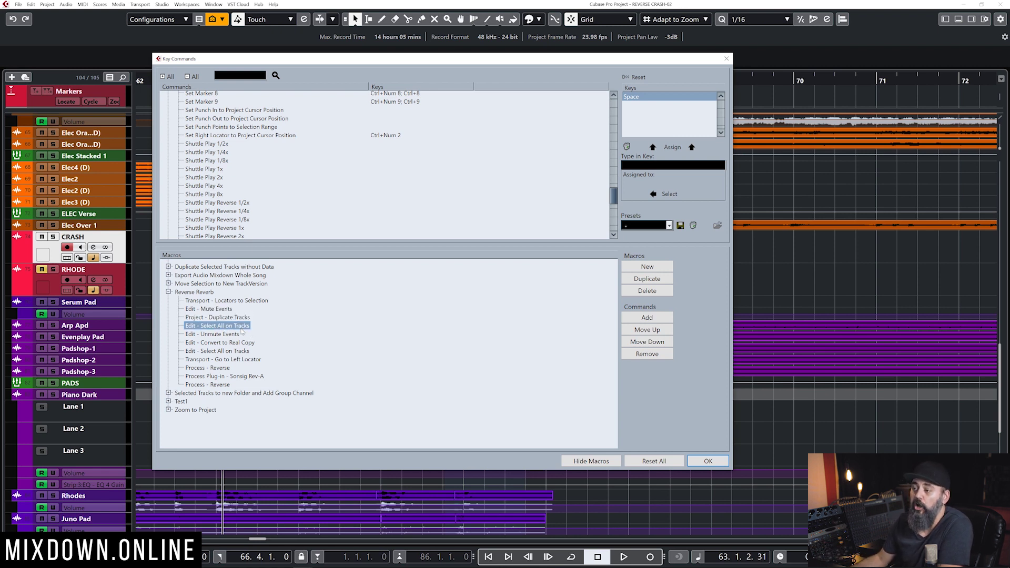
click(232, 334)
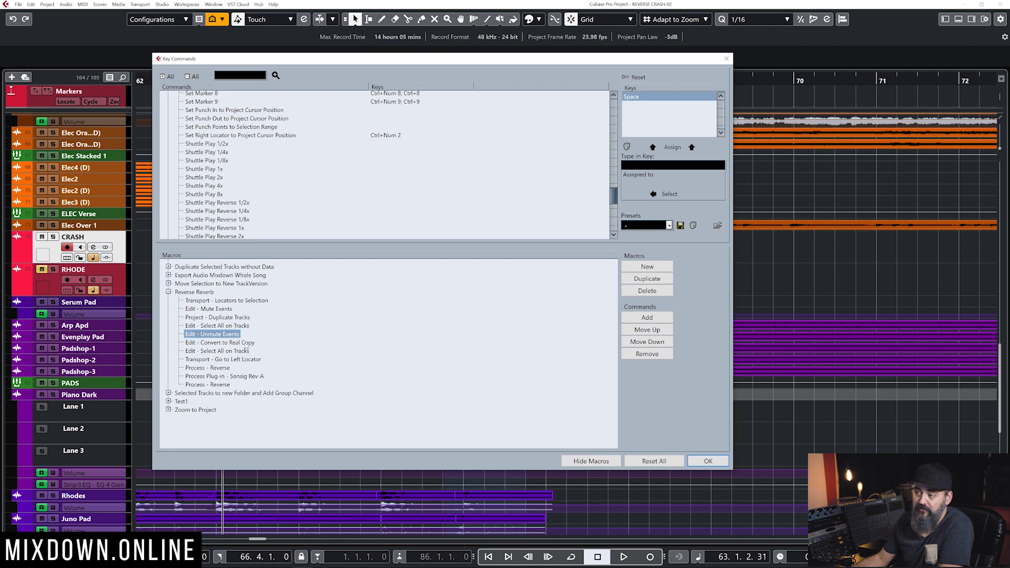
click(249, 345)
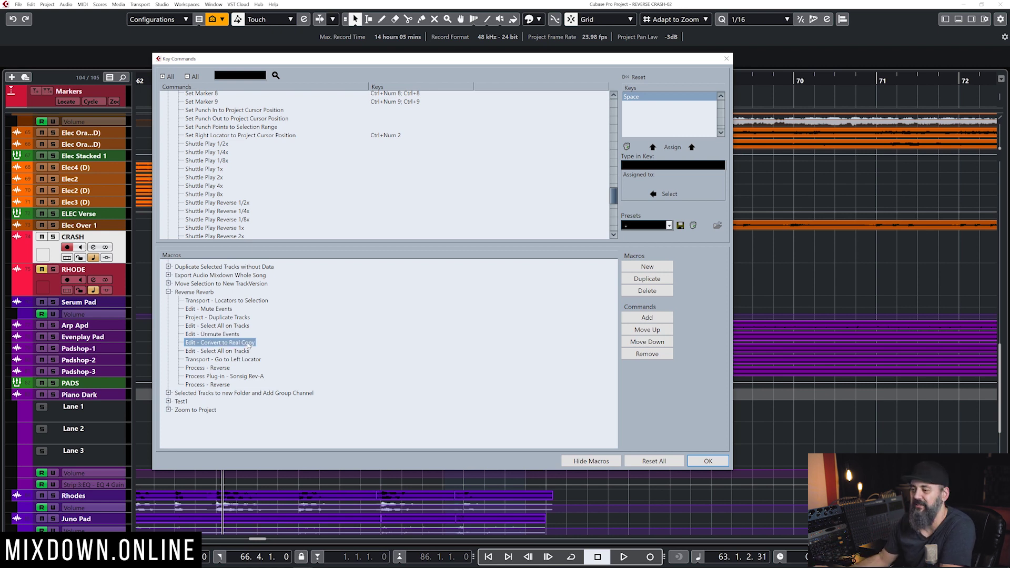
click(247, 351)
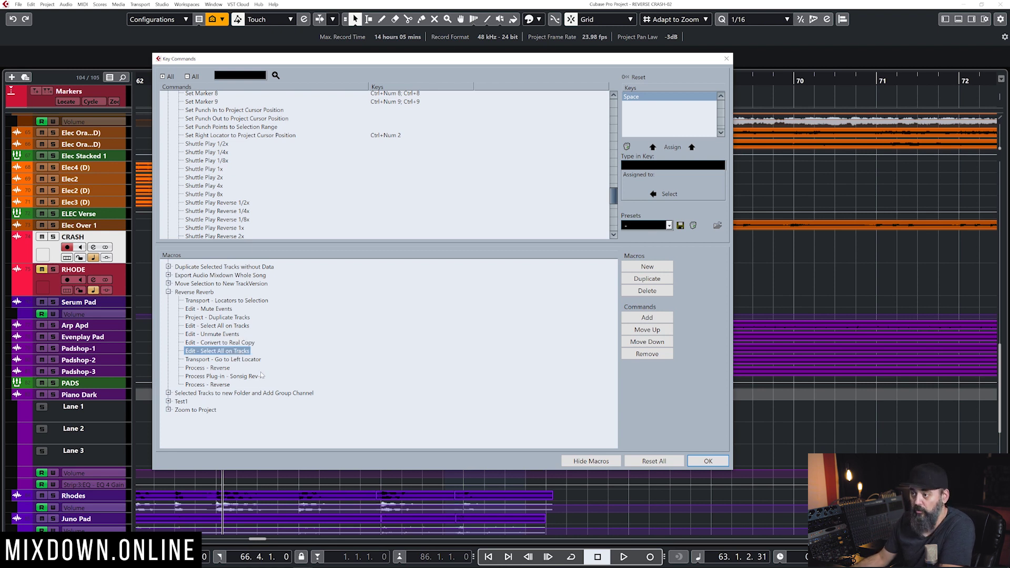
click(249, 361)
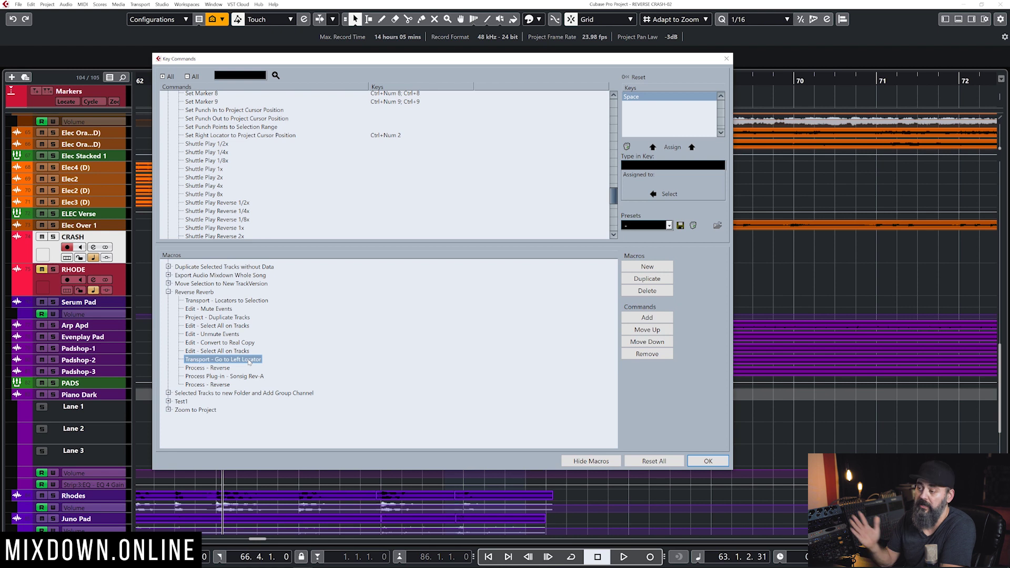
Review the Reverse, Sonsig Rev-A, Reverse steps, then close Key Commands with OK
click(220, 369)
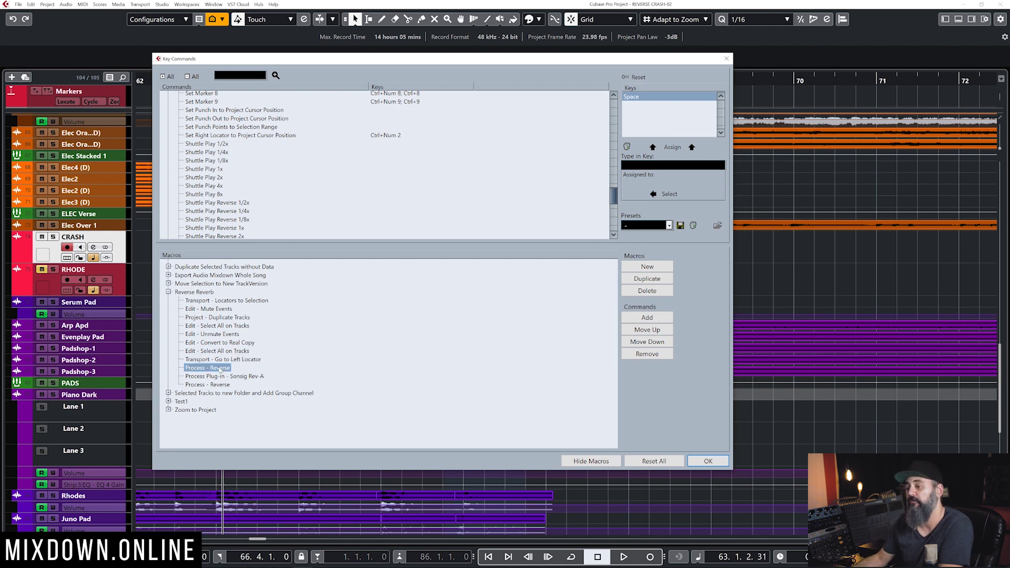
click(248, 377)
click(220, 385)
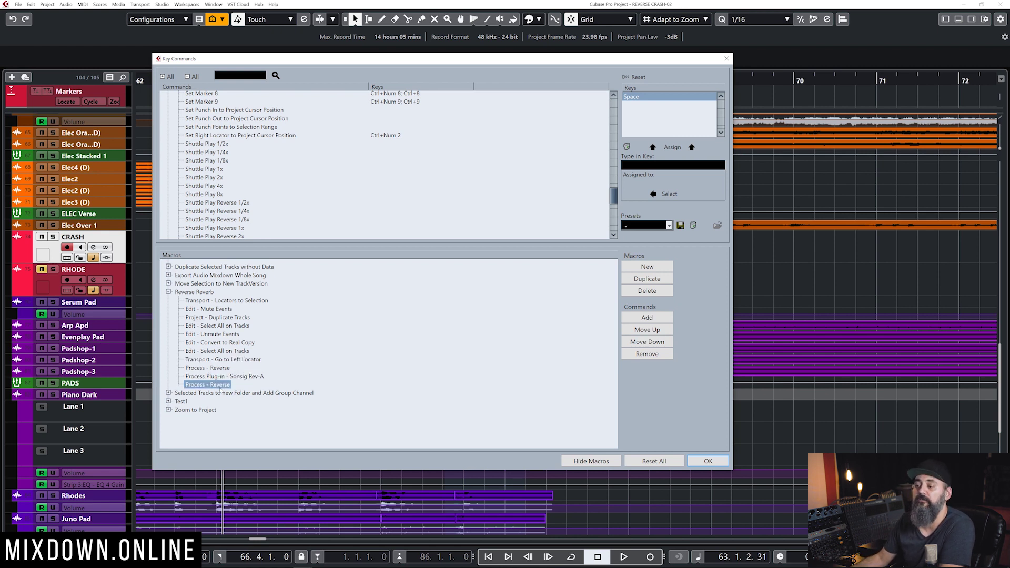
click(708, 461)
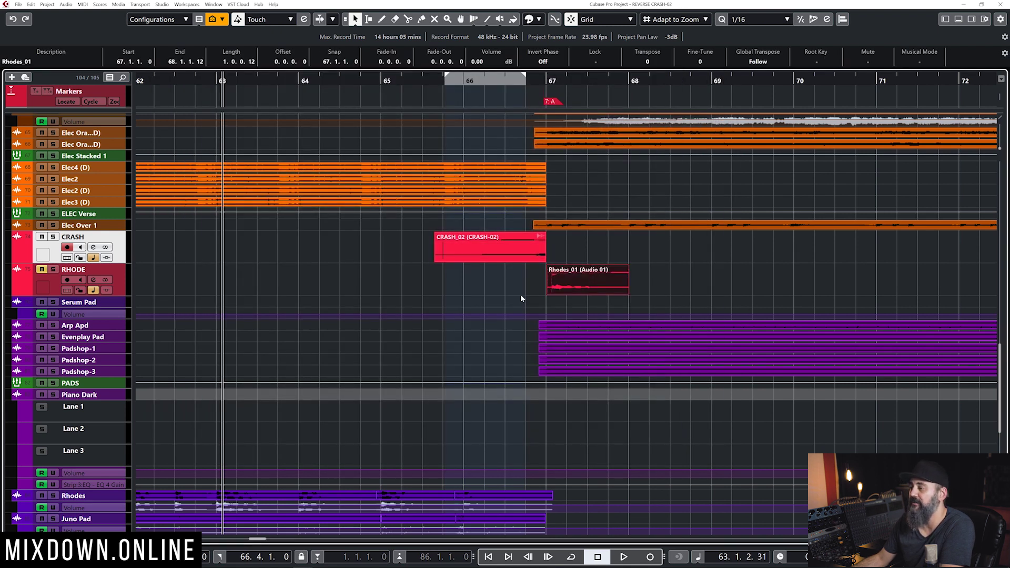
Play the Rhodes from marker A at bar 67, then reselect the Rhodes_01 event
click(542, 106)
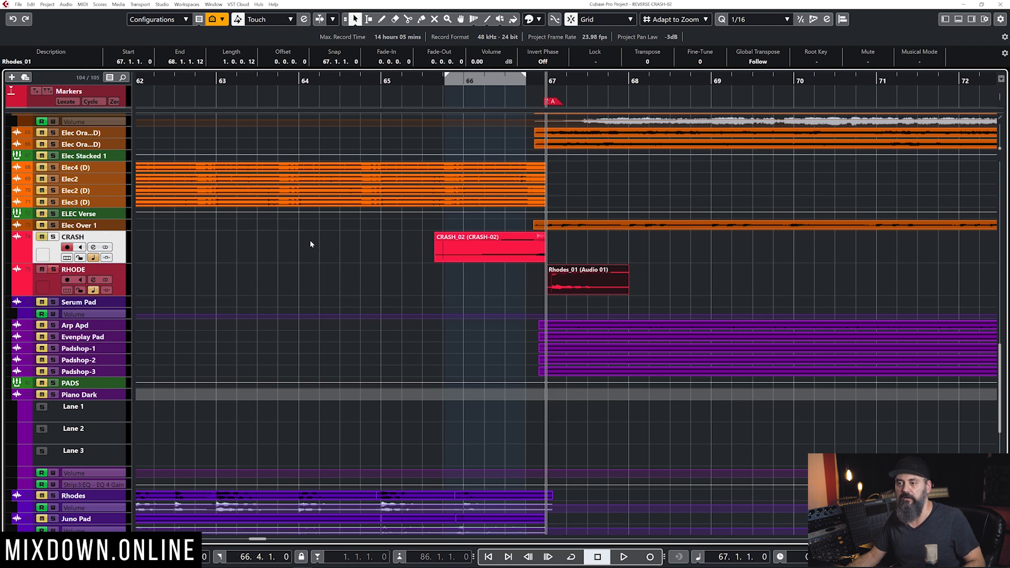
key(space)
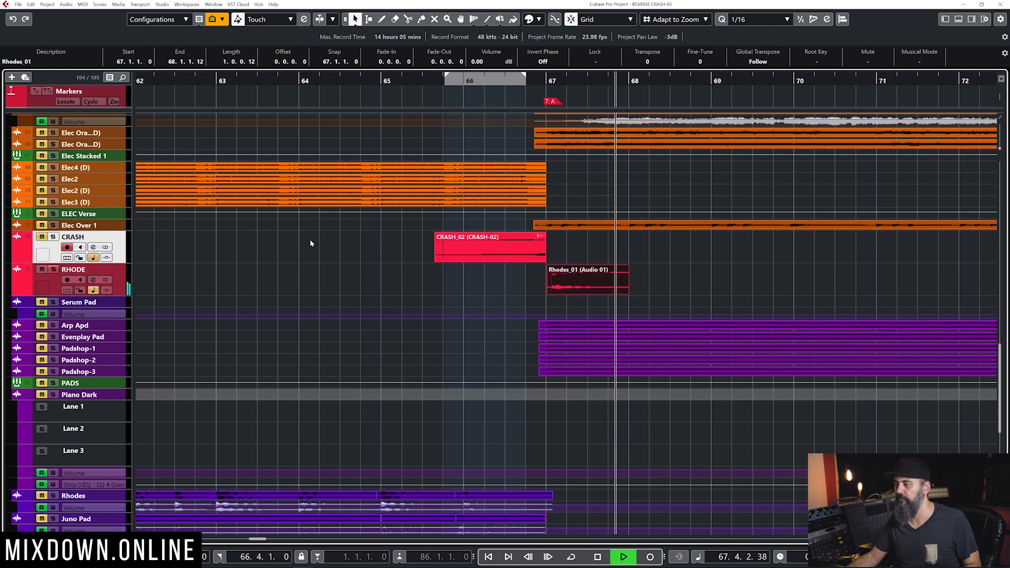
click(705, 301)
key(space)
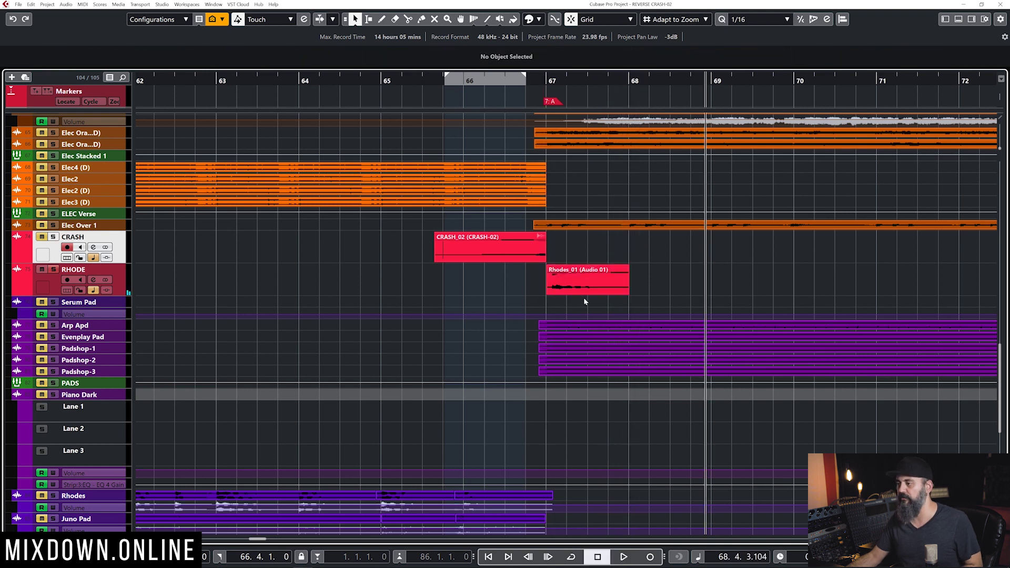
click(576, 286)
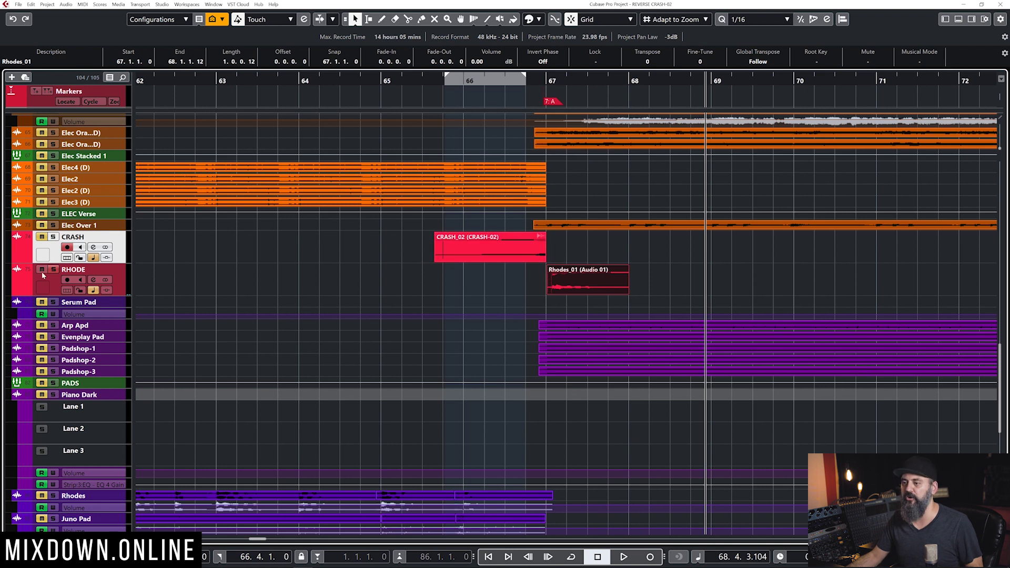
Punch-record a short take on the RHODE track starting at bar 65.4
drag(475, 82, 443, 83)
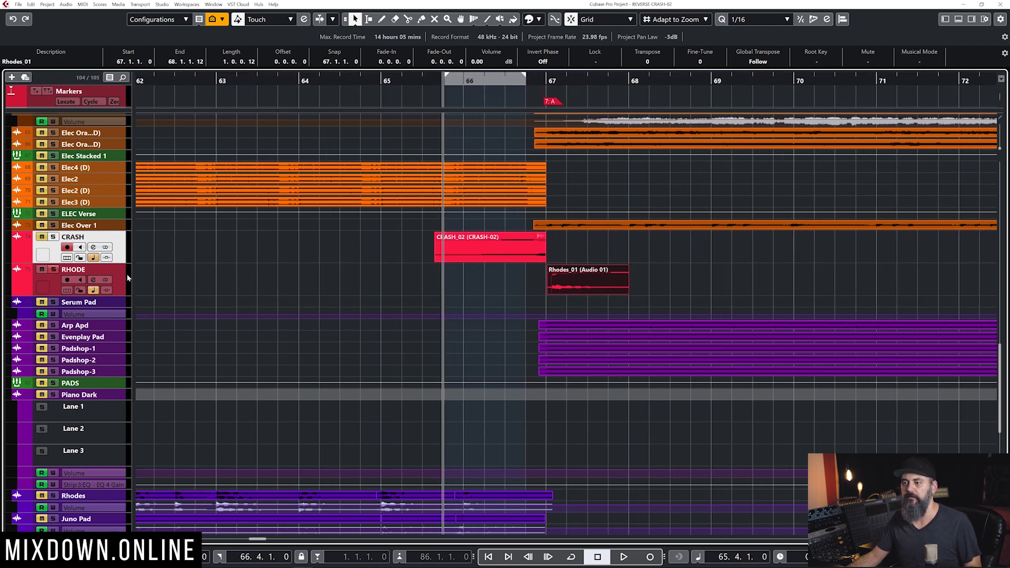
key(space)
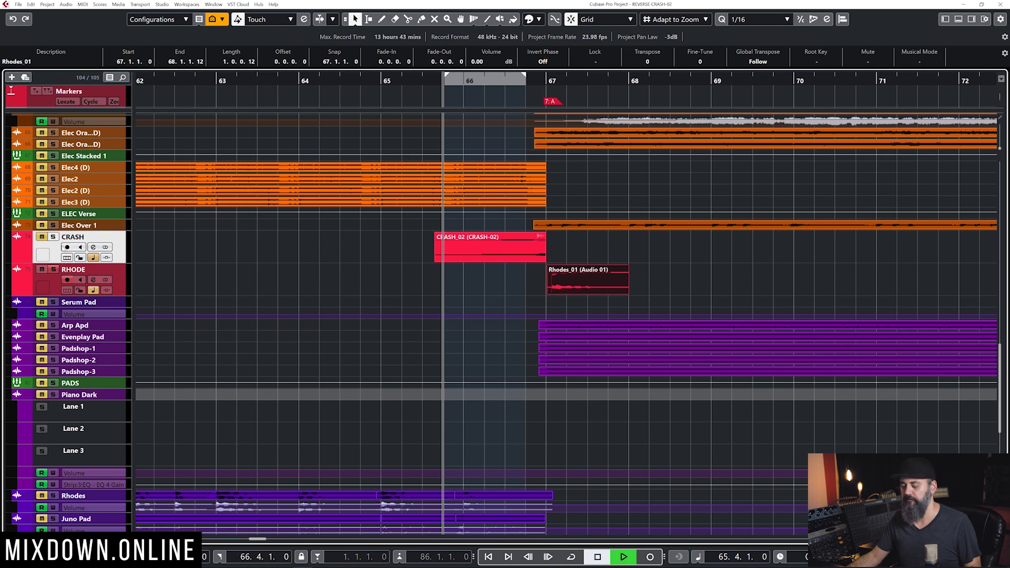
key(KP_Multiply)
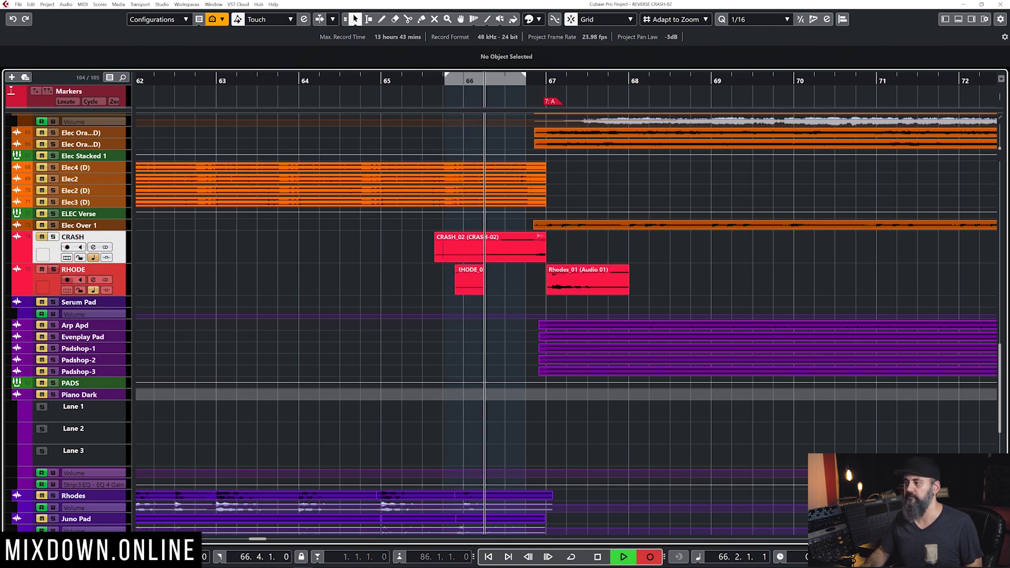
key(space)
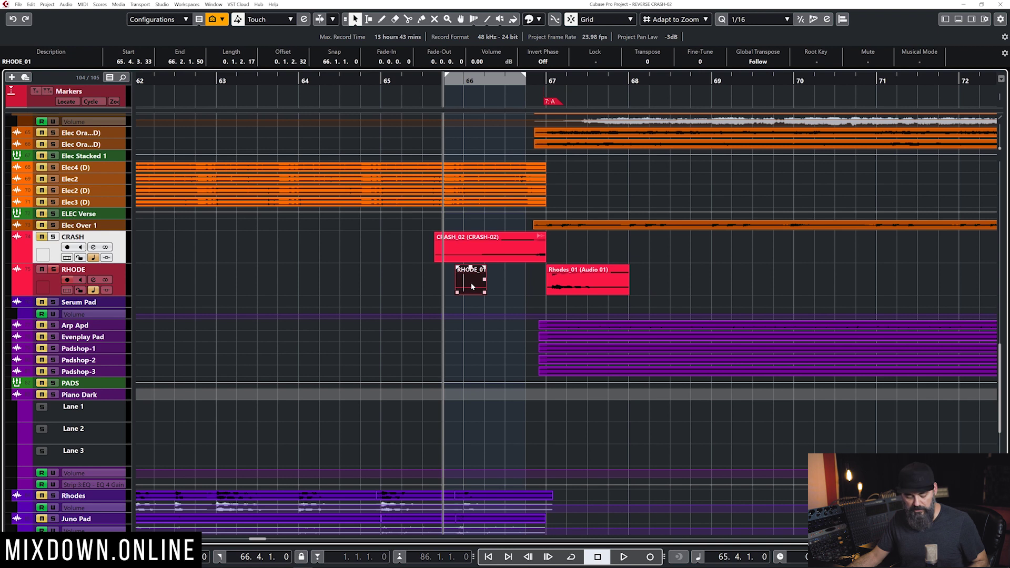
Copy the clip to bar 68.9, bounce all three RHODE clips into one event, and set locators to it
drag(472, 286, 710, 274)
click(672, 277)
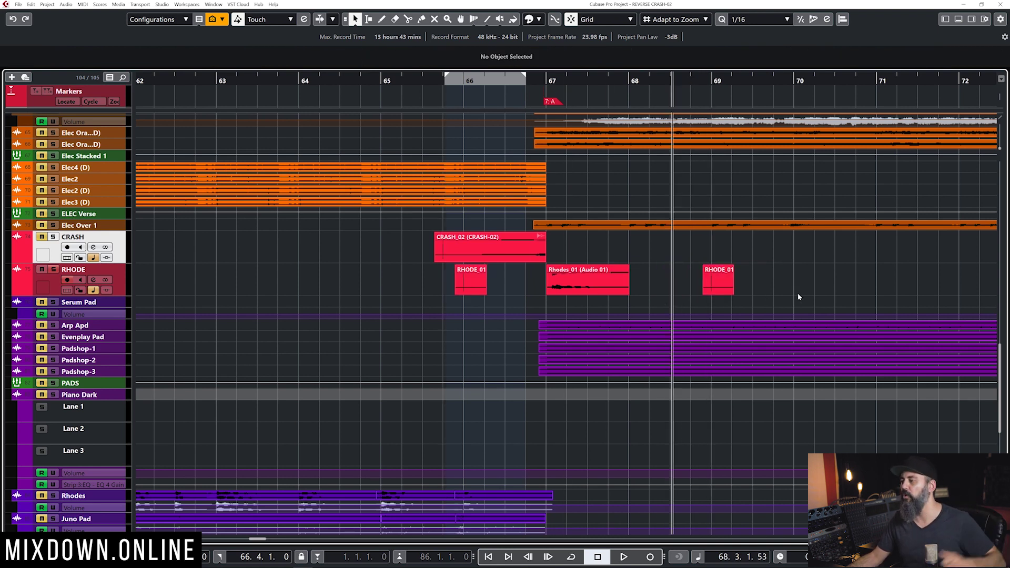
drag(800, 289, 406, 277)
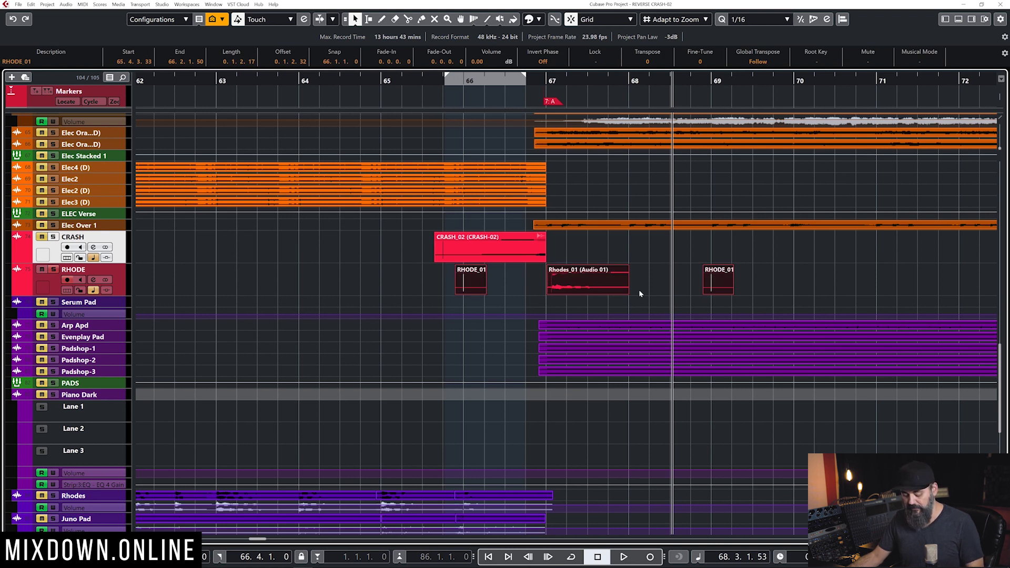
key(ctrl+b)
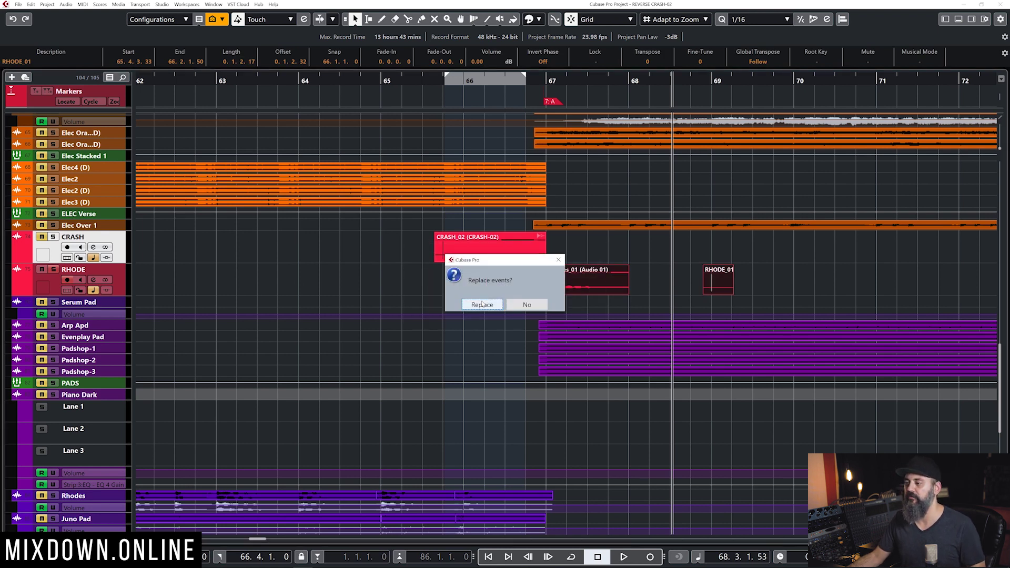
click(483, 303)
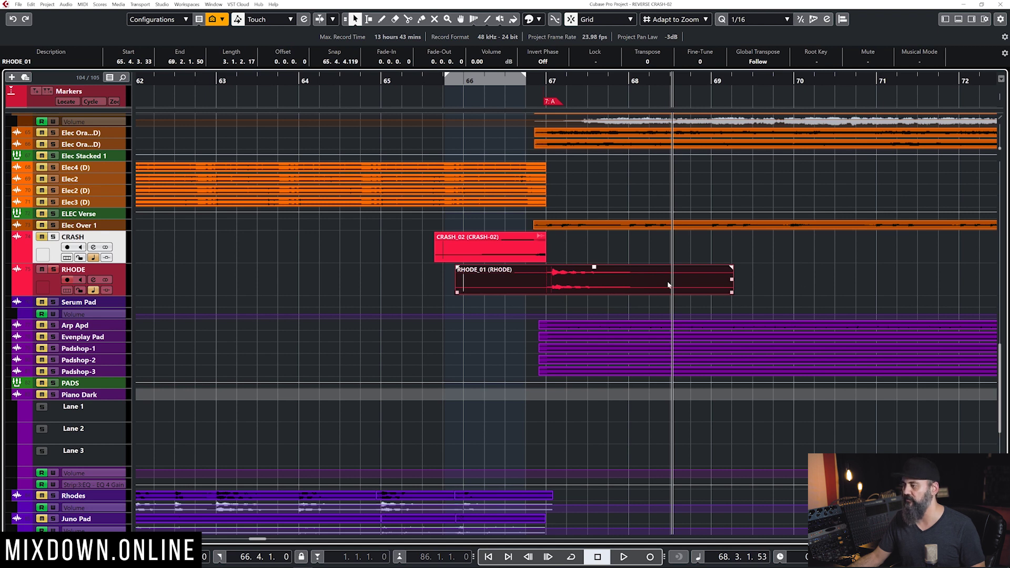
key(p)
click(758, 293)
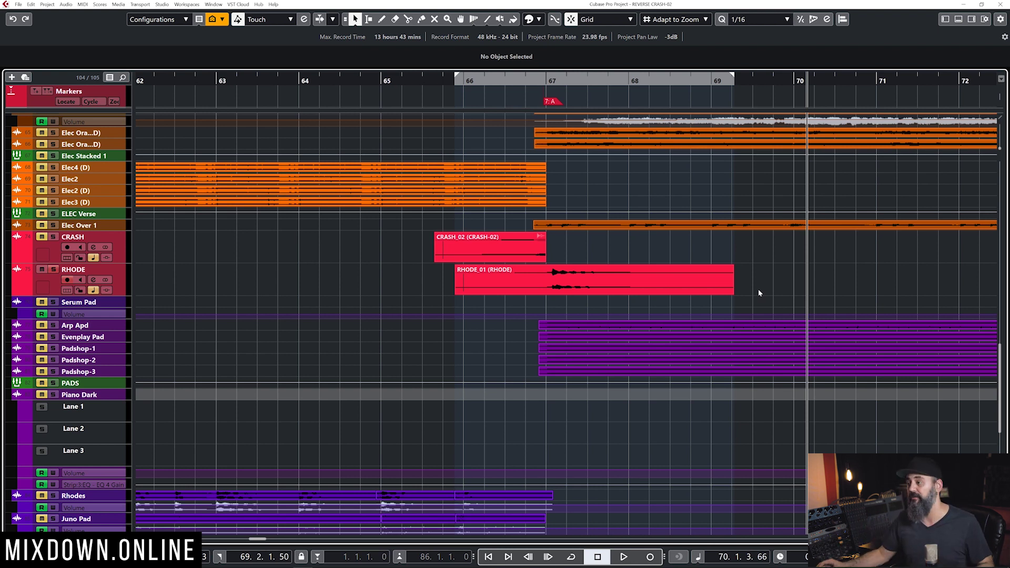
With the bounced RHODE_01 event and RHODE track selected, run the Edit > Macros > Reverse Reverb macro
click(657, 292)
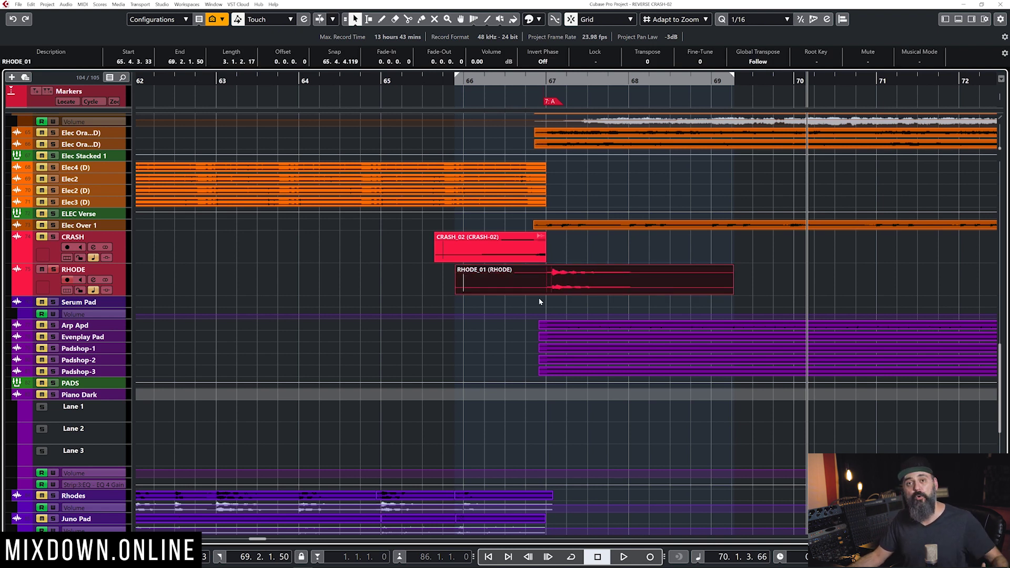
click(128, 280)
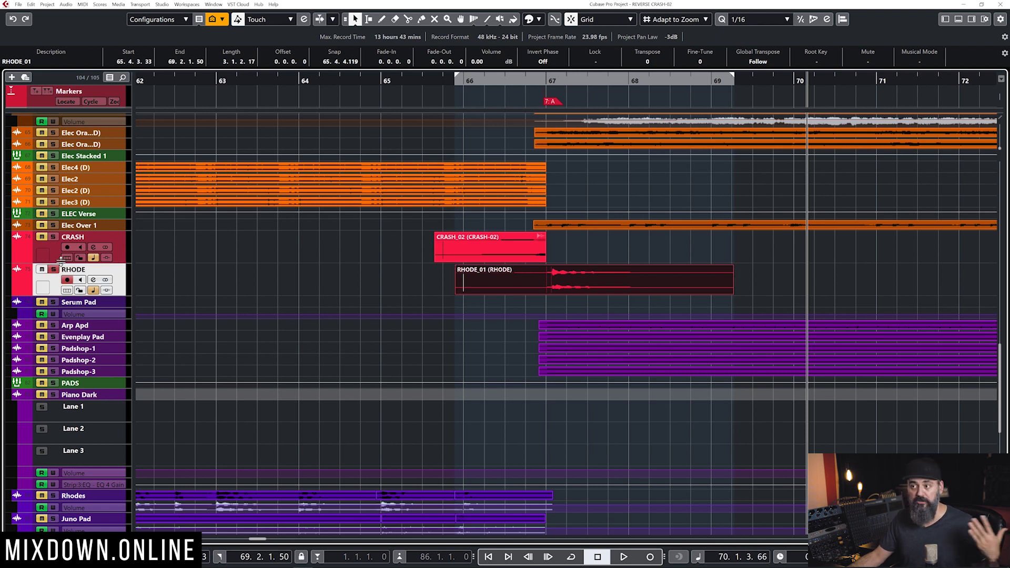
click(33, 5)
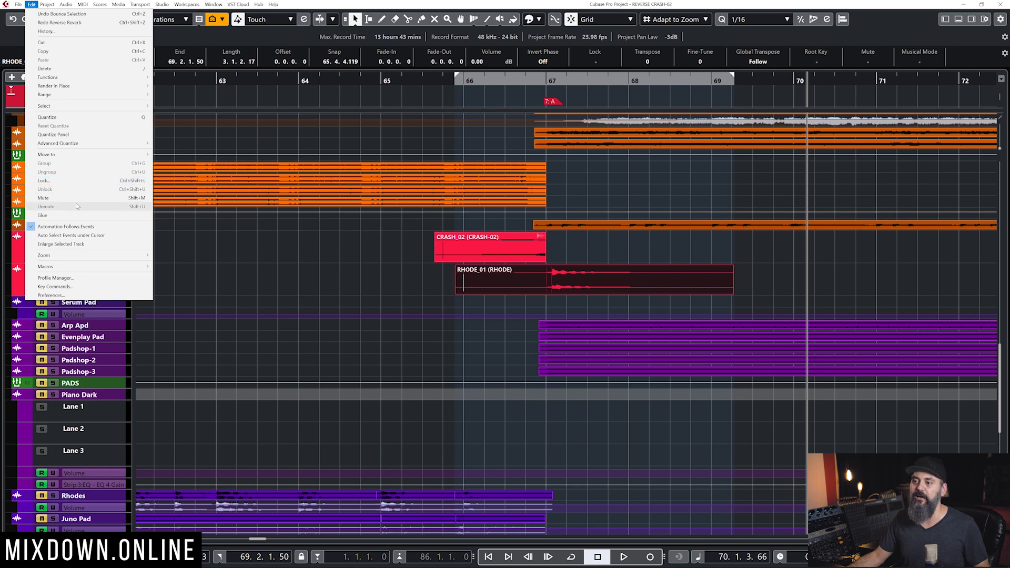
mouse_move(77, 267)
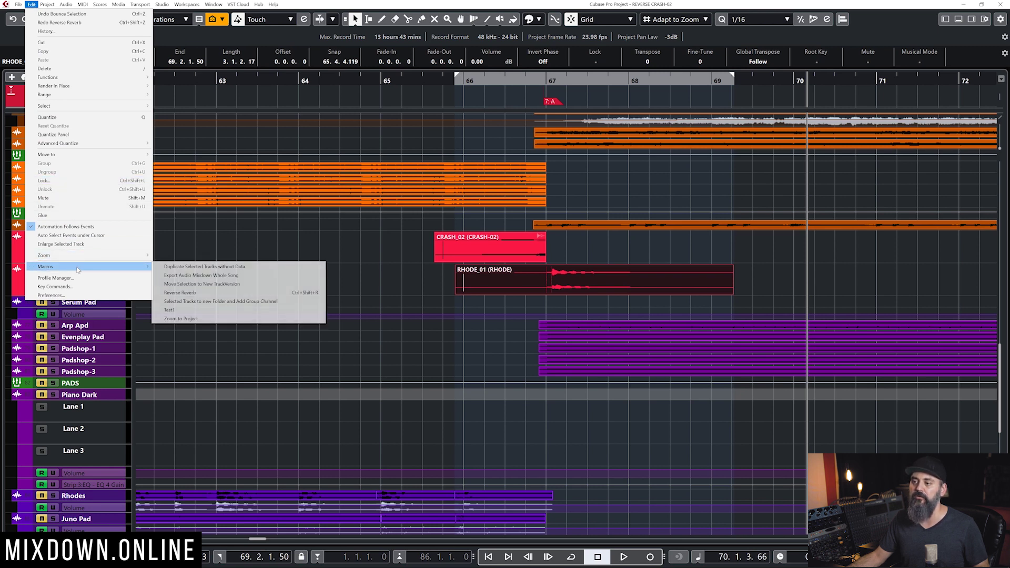
click(224, 293)
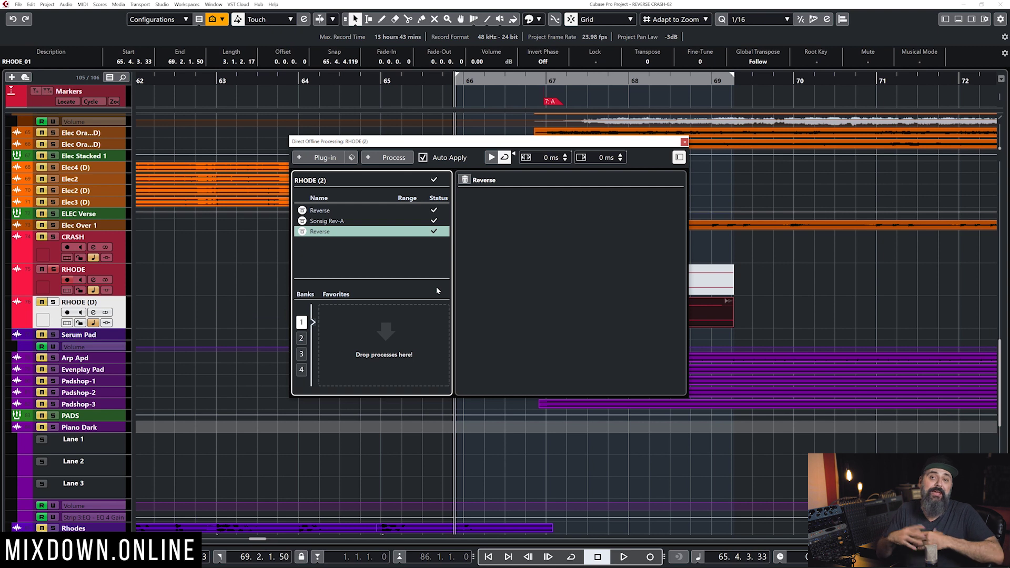
Close offline processing, mute the original RHODE track, and play the new swell from bar 65.4
click(685, 142)
click(810, 295)
click(721, 314)
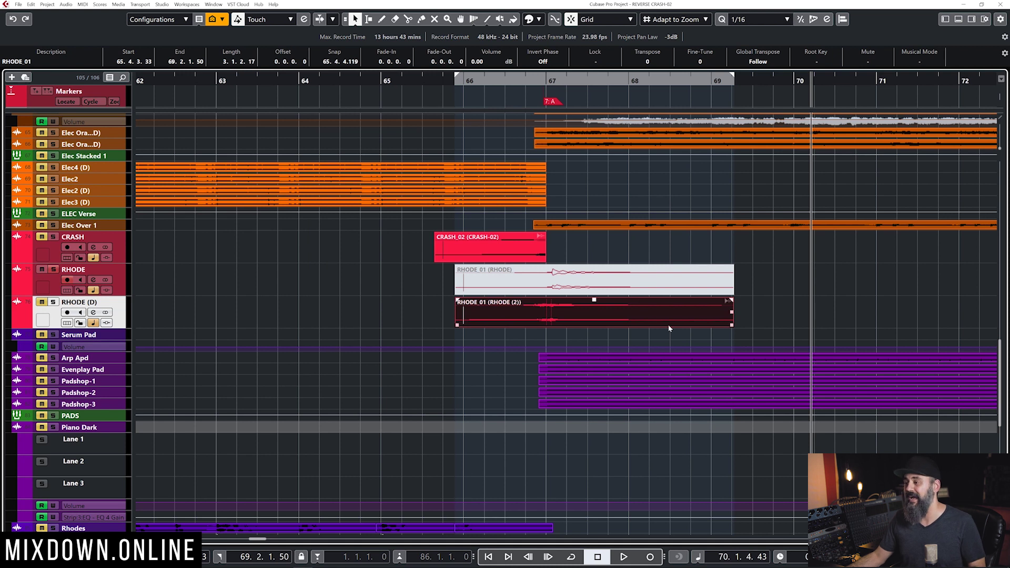
click(42, 269)
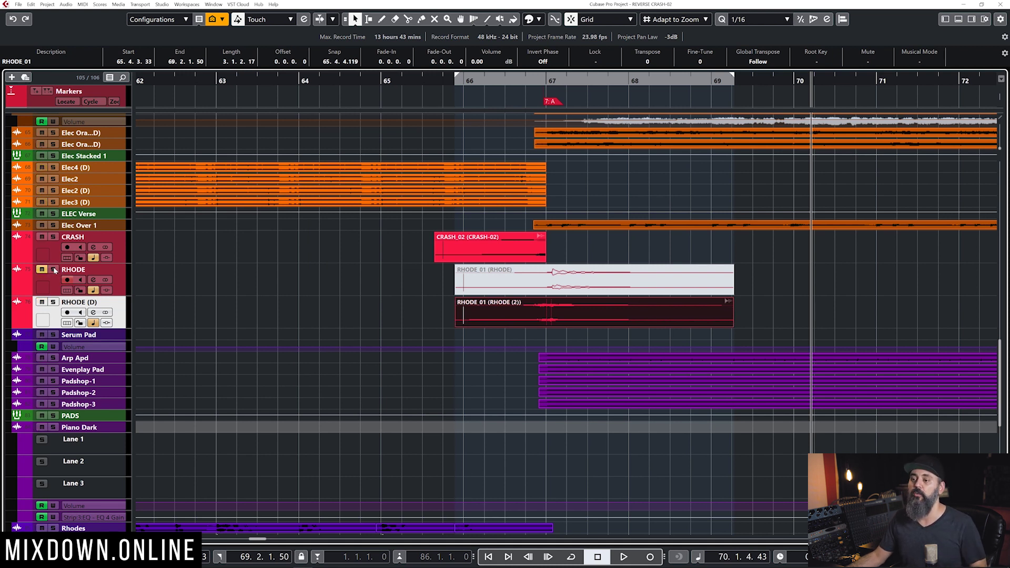
click(443, 79)
key(space)
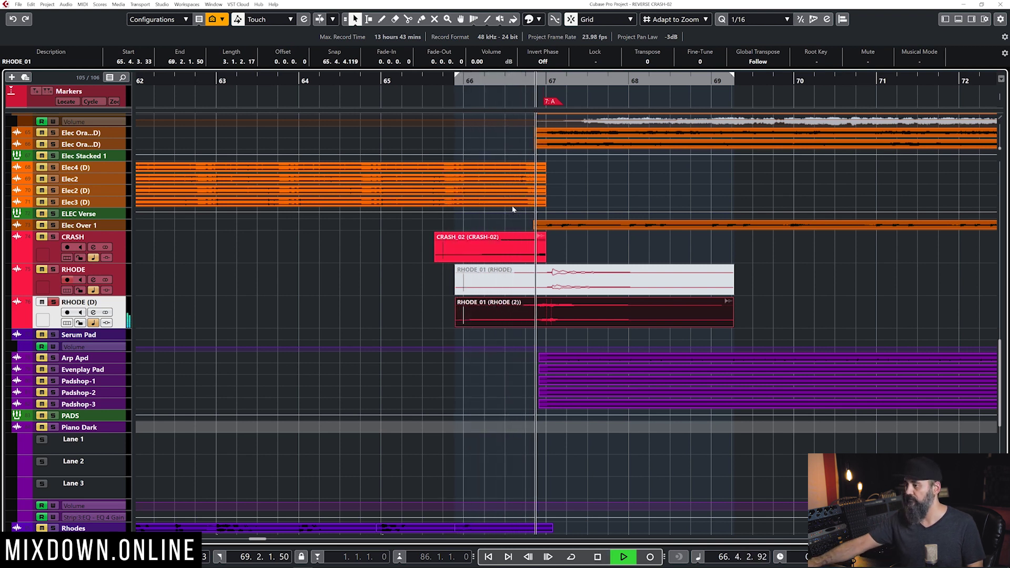
key(space)
Trim the RHODE (D) swell event to end at bar 67 and audition it
click(767, 316)
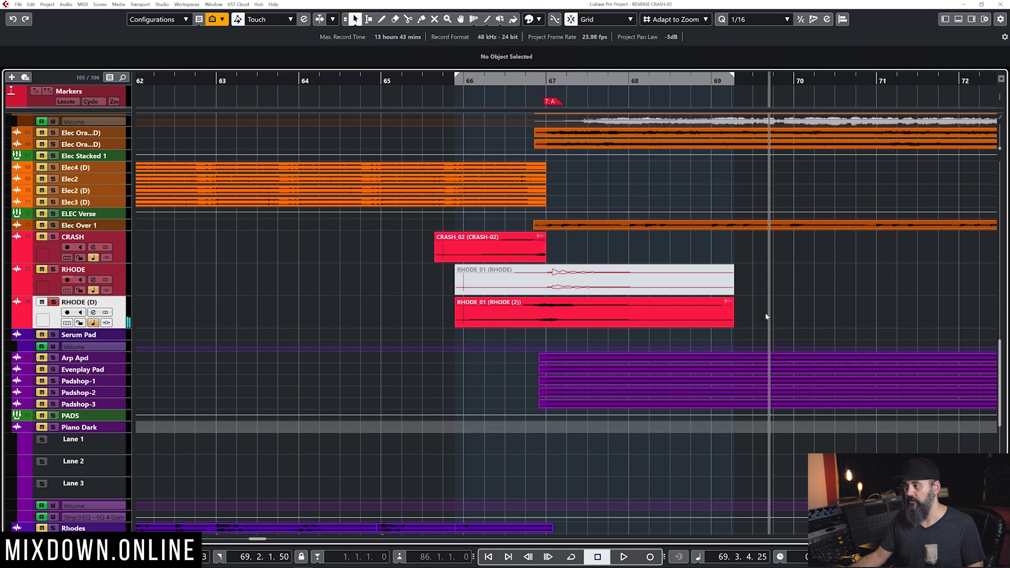
drag(734, 326, 546, 326)
key(space)
key(h)
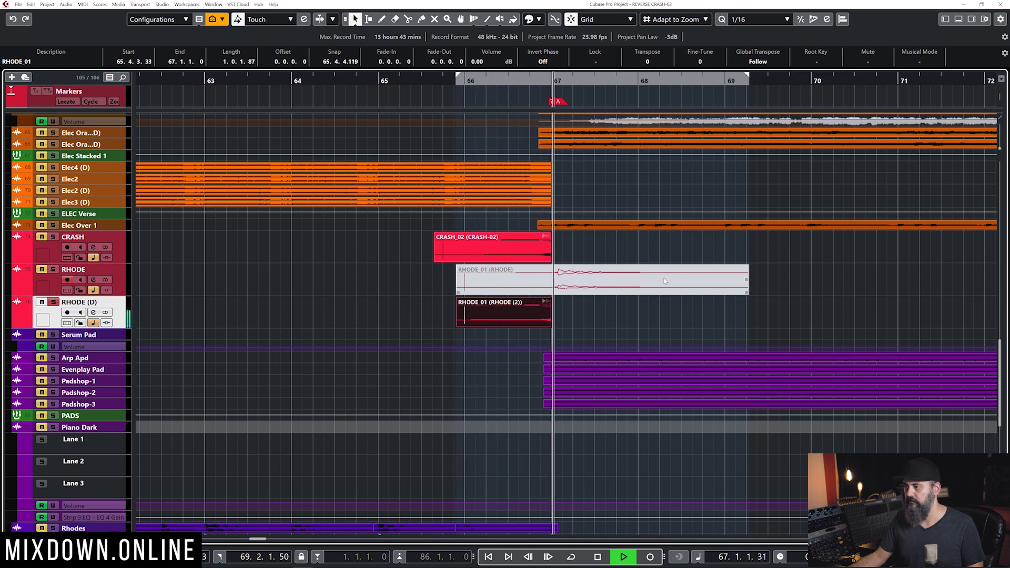
key(space)
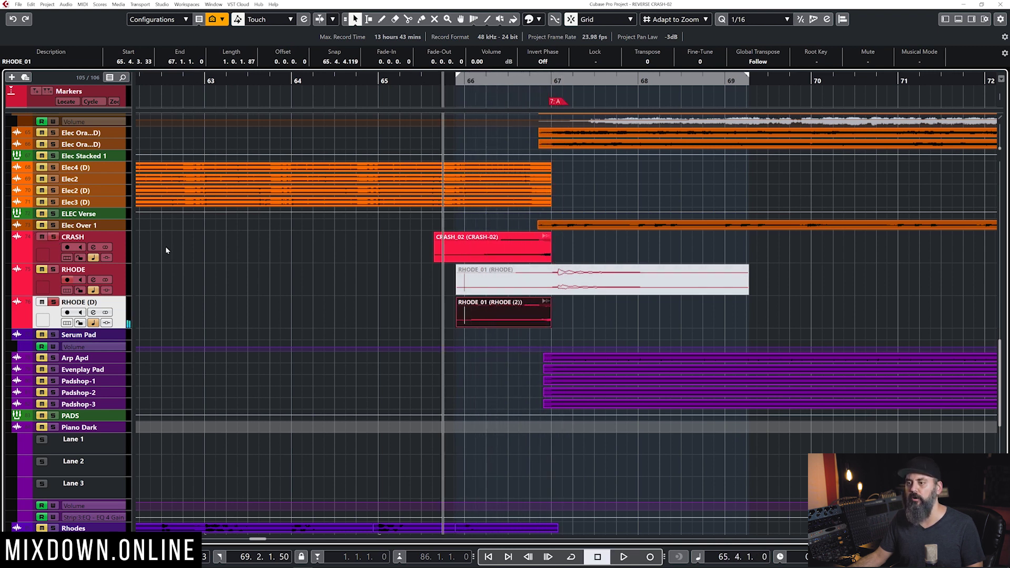
key(space)
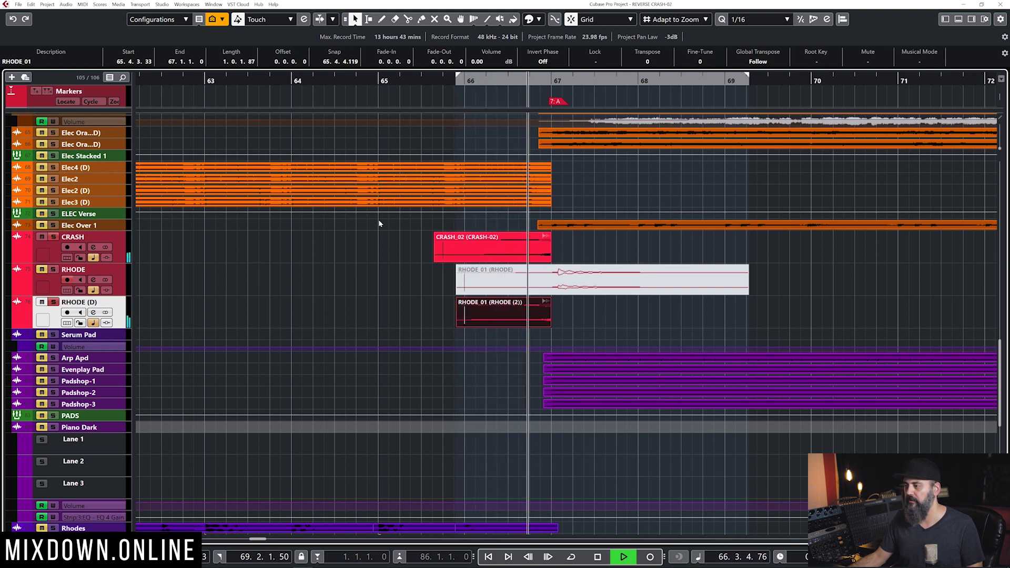
key(space)
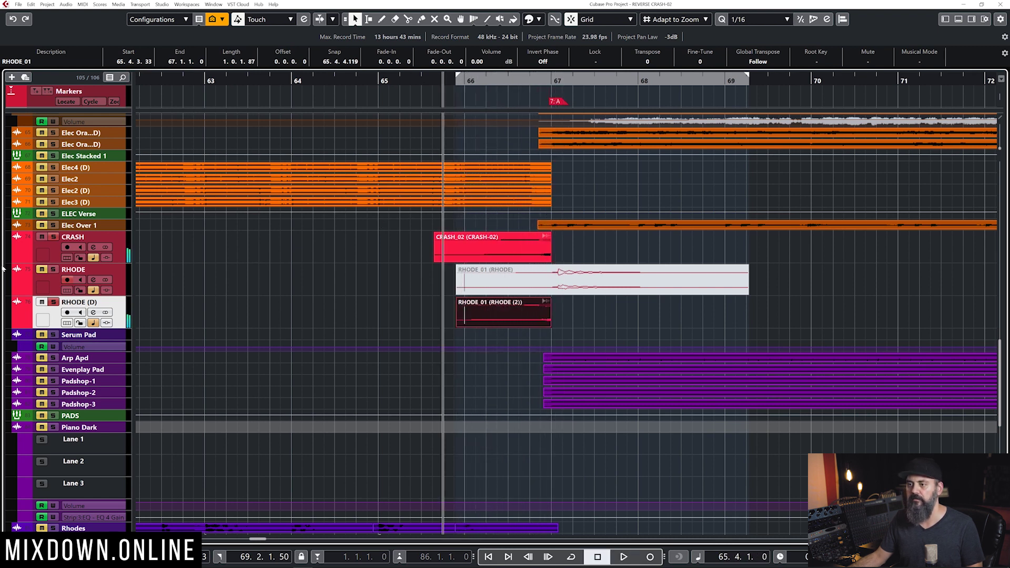
Turn off the CRASH and RHODE (D) solos and play the swell in the full mix
click(53, 237)
click(53, 302)
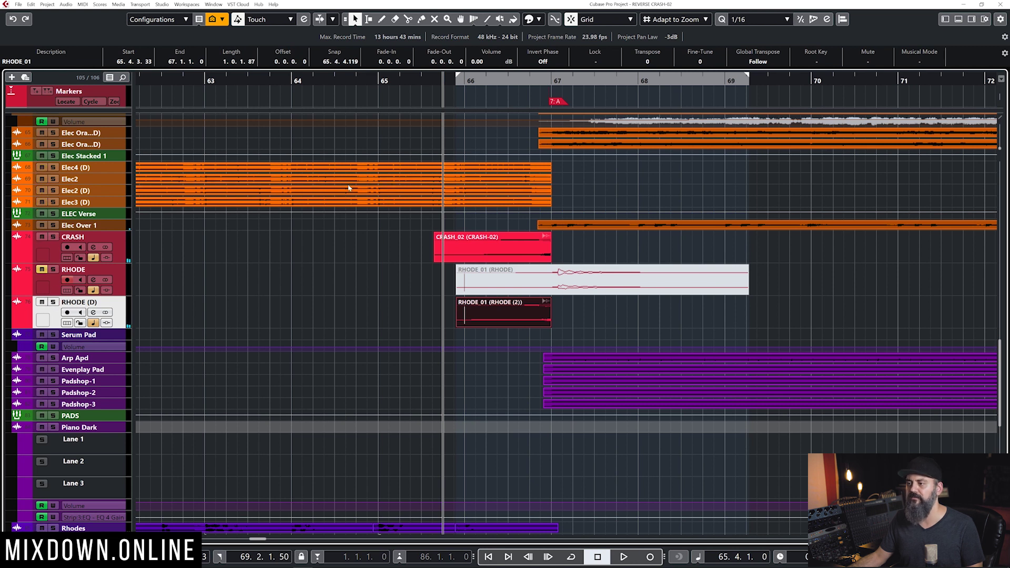
key(space)
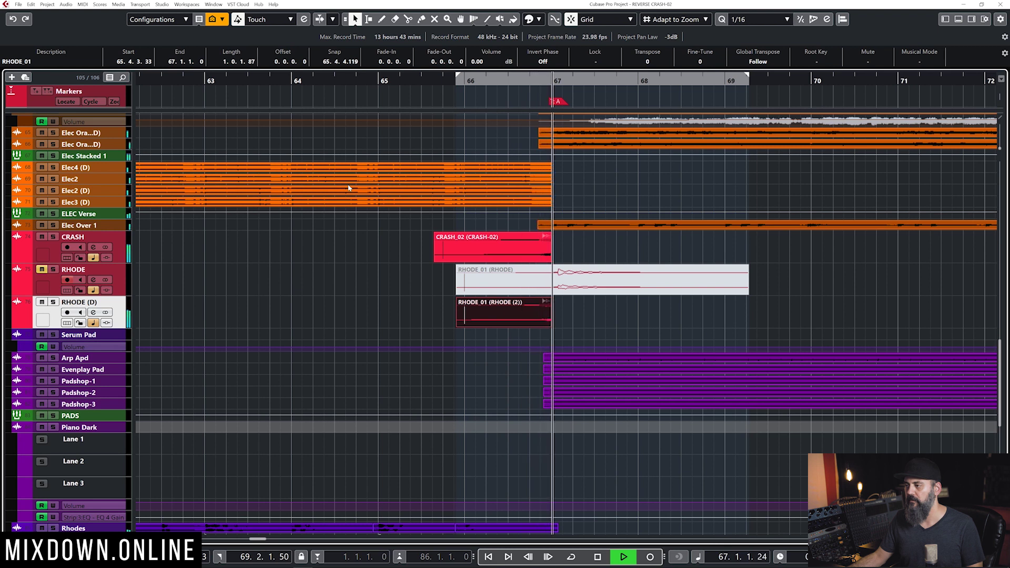
key(space)
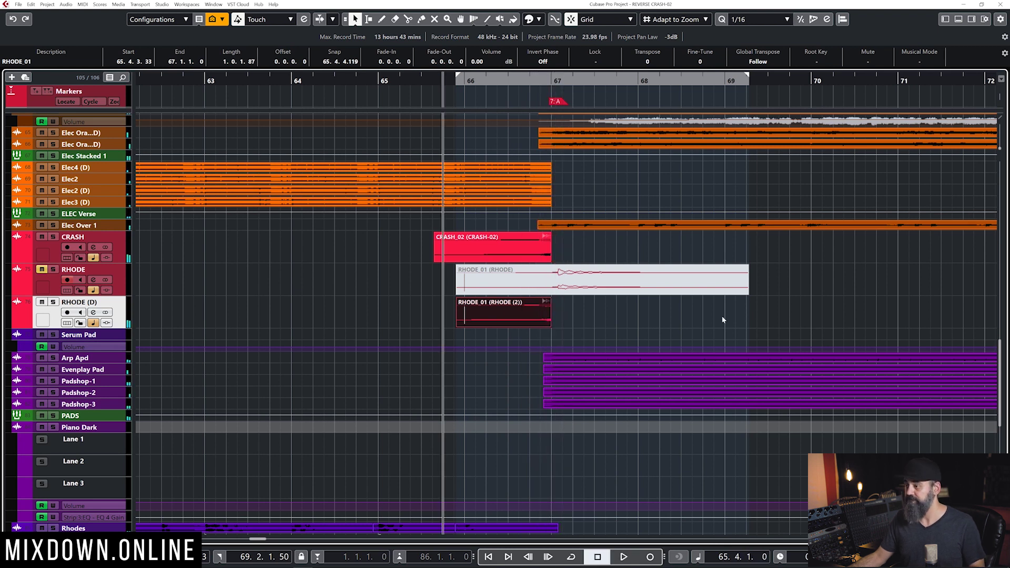
click(637, 320)
Compare the RHODE (2) swell and the muted original RHODE_01 event by selecting each
click(534, 323)
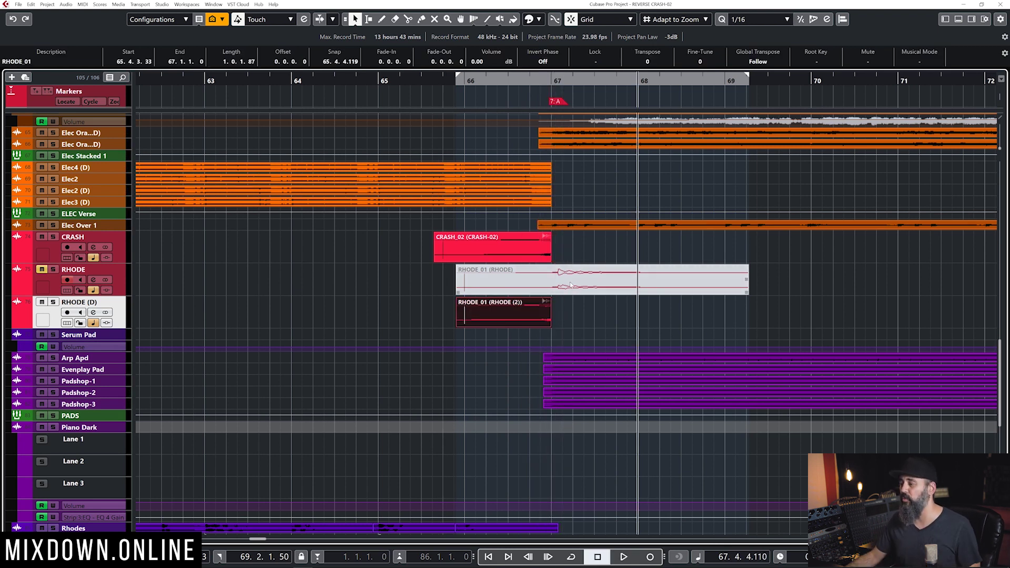
click(570, 282)
click(591, 312)
click(590, 285)
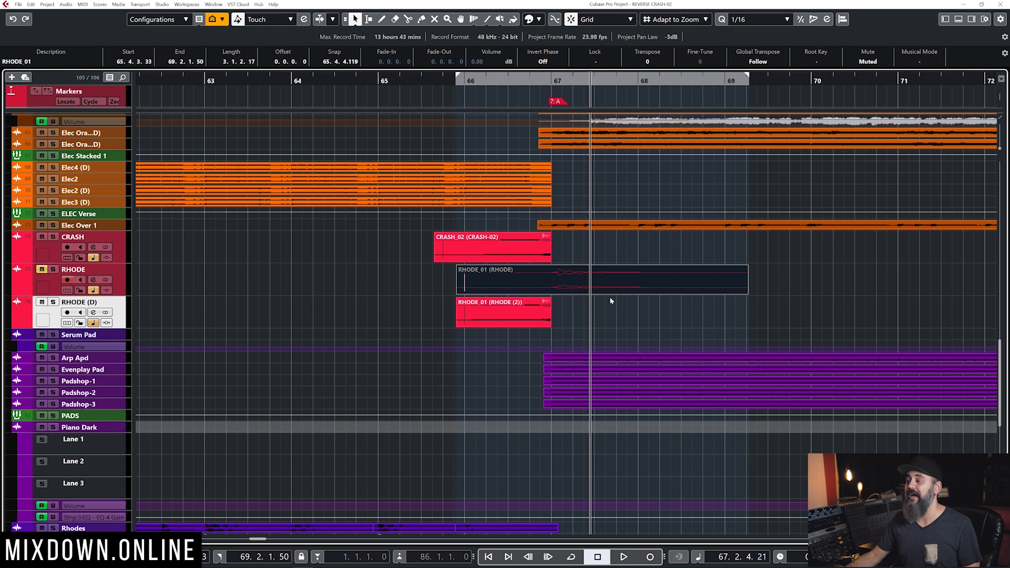
click(805, 292)
click(682, 290)
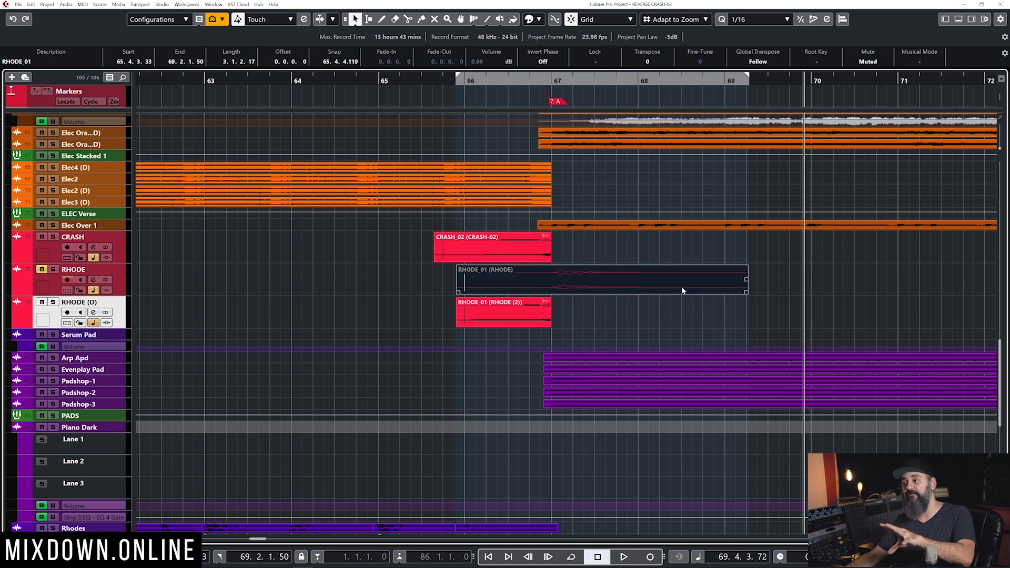
Select the RHODE (2) swell, return playback to the left locator at 65.4.3, then select CRASH_02
click(518, 321)
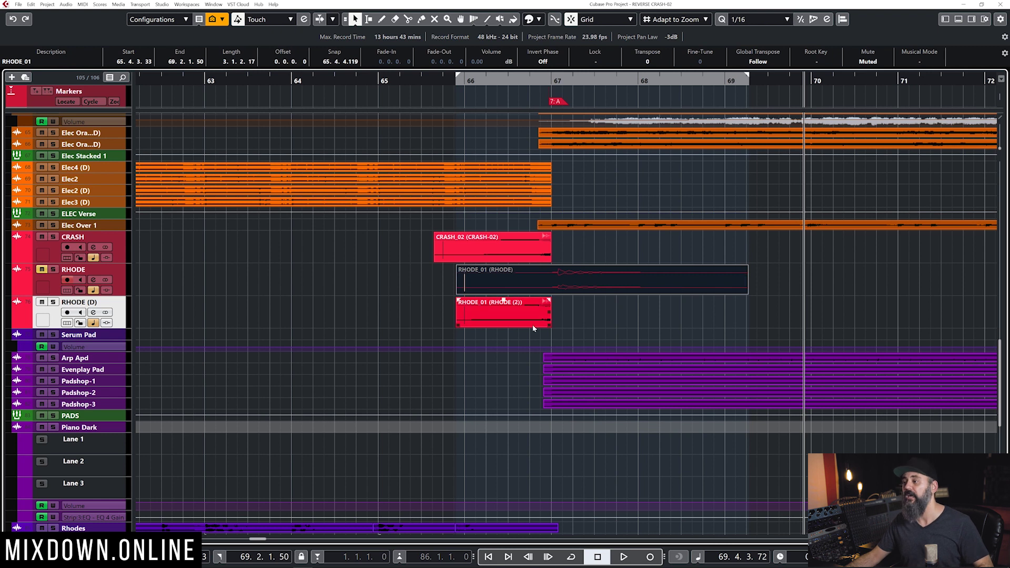
key(shift+m)
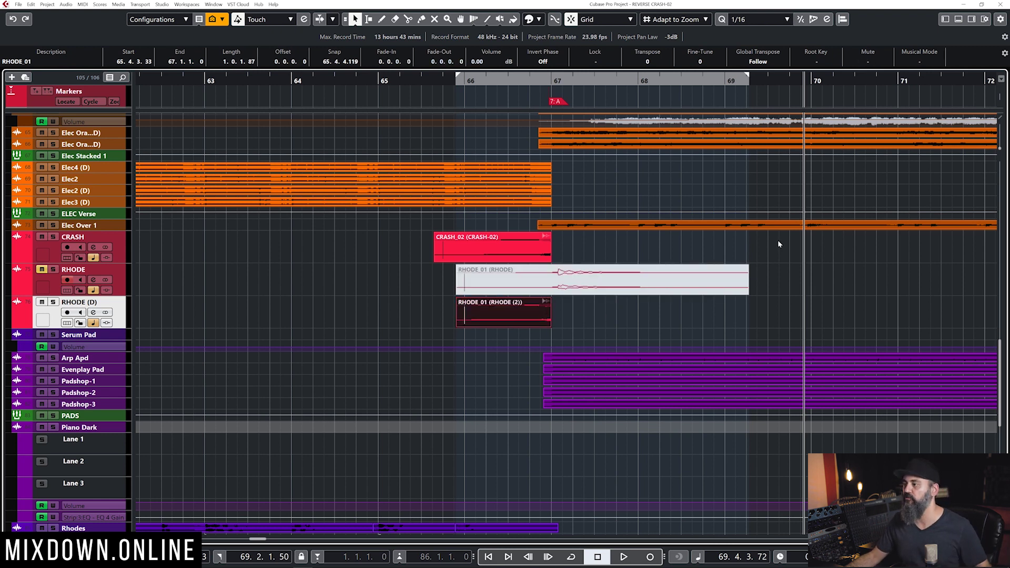
key(KP_1)
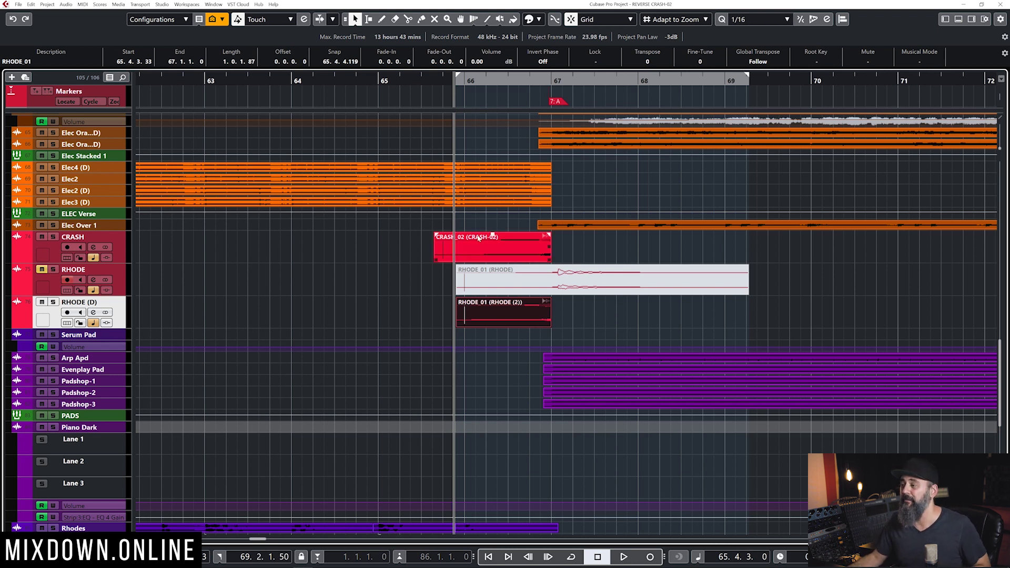
click(484, 250)
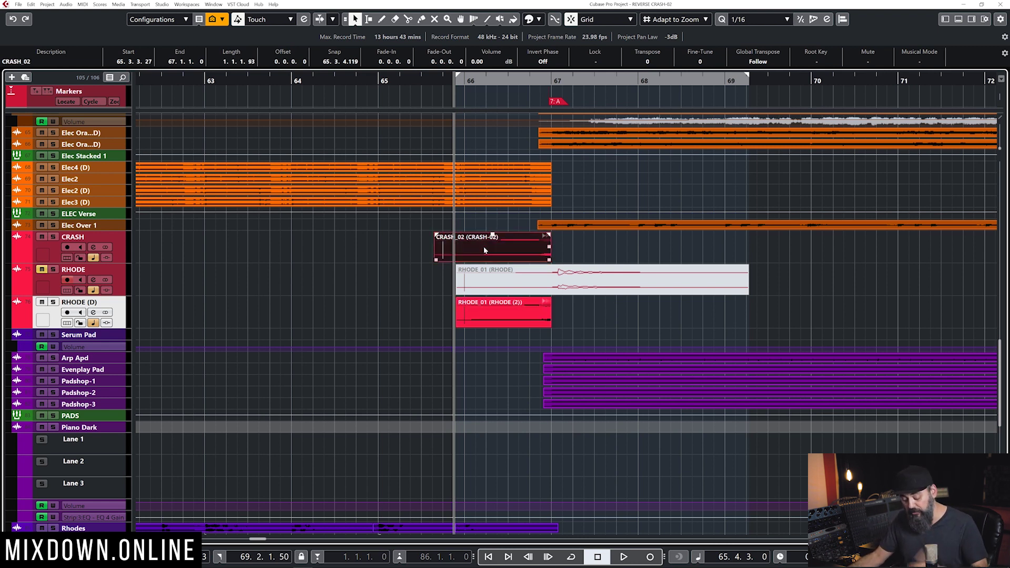
Review CRASH_02's offline processing chain of Reverse, Sonsig Rev-A, Reverse
key(F7)
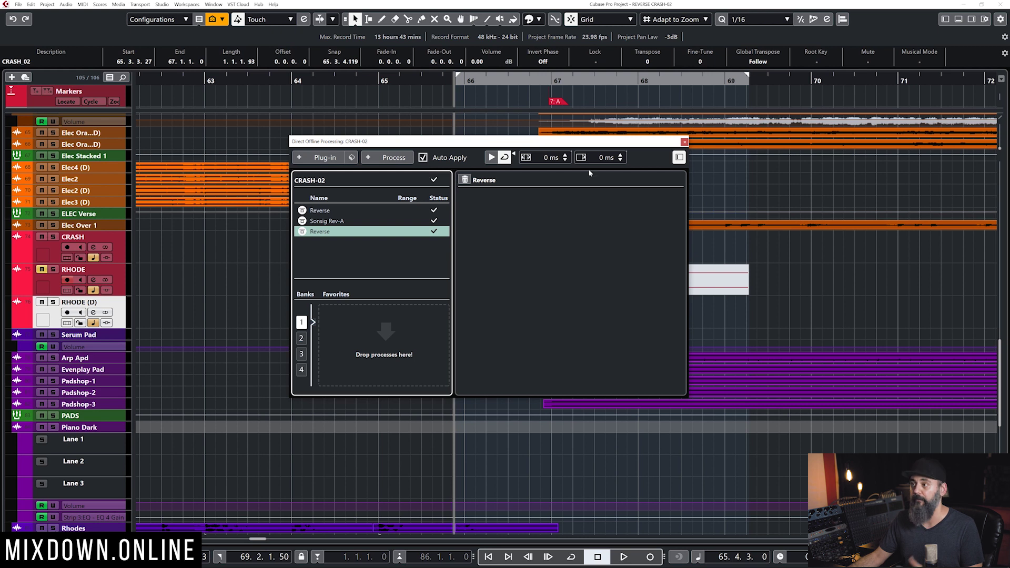
click(684, 142)
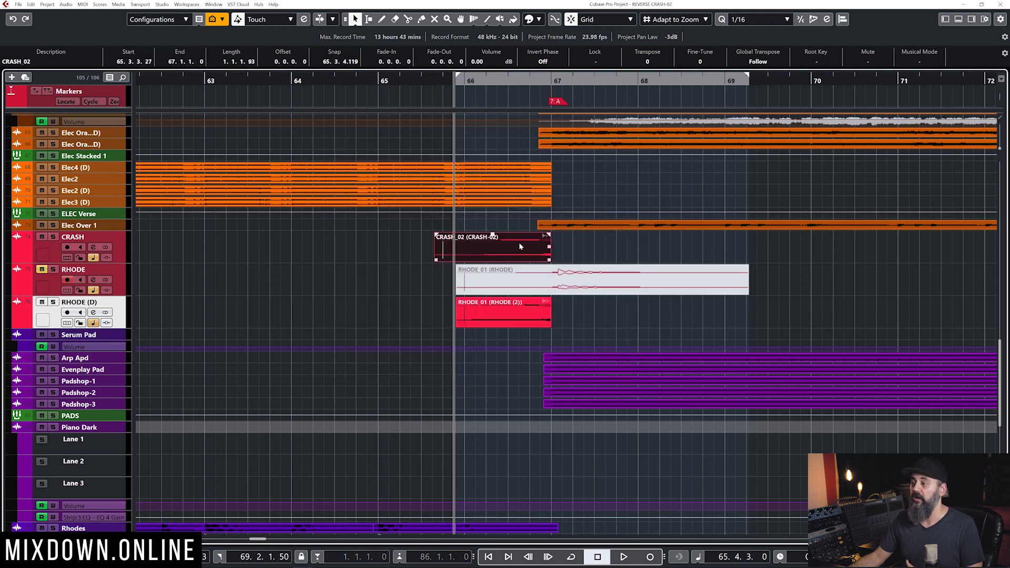
click(606, 258)
Unmute the original RHODE_01 event with the Mute tool
click(575, 291)
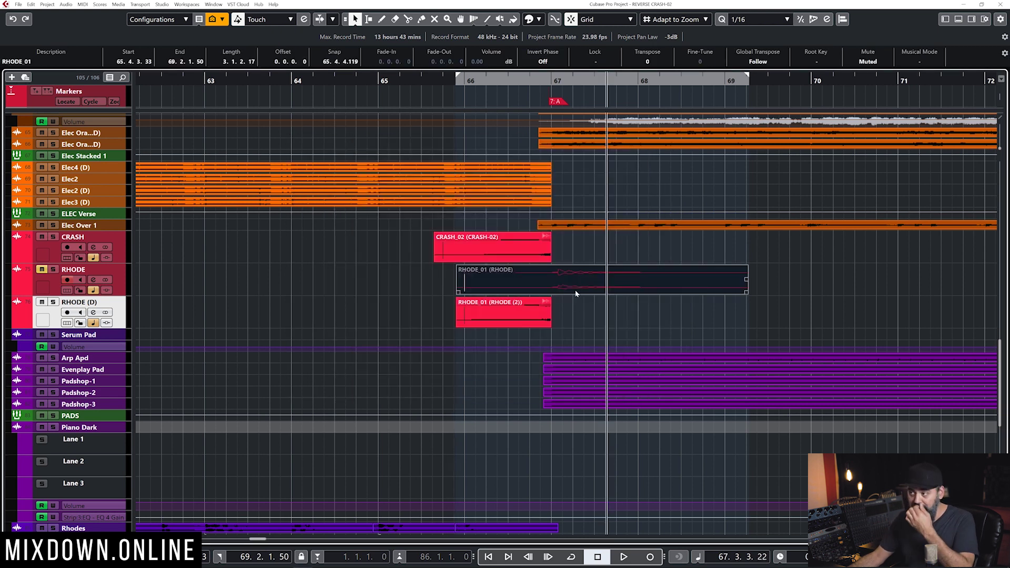
key(7)
click(576, 289)
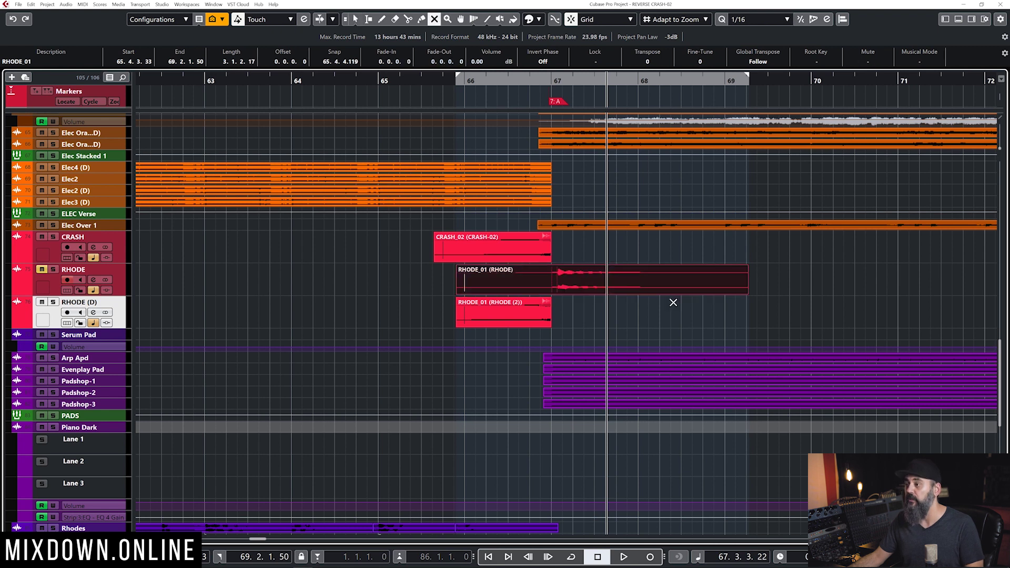
click(675, 317)
Reverse the original RHODE_01 event with Audio > Processes > Reverse
key(1)
click(637, 284)
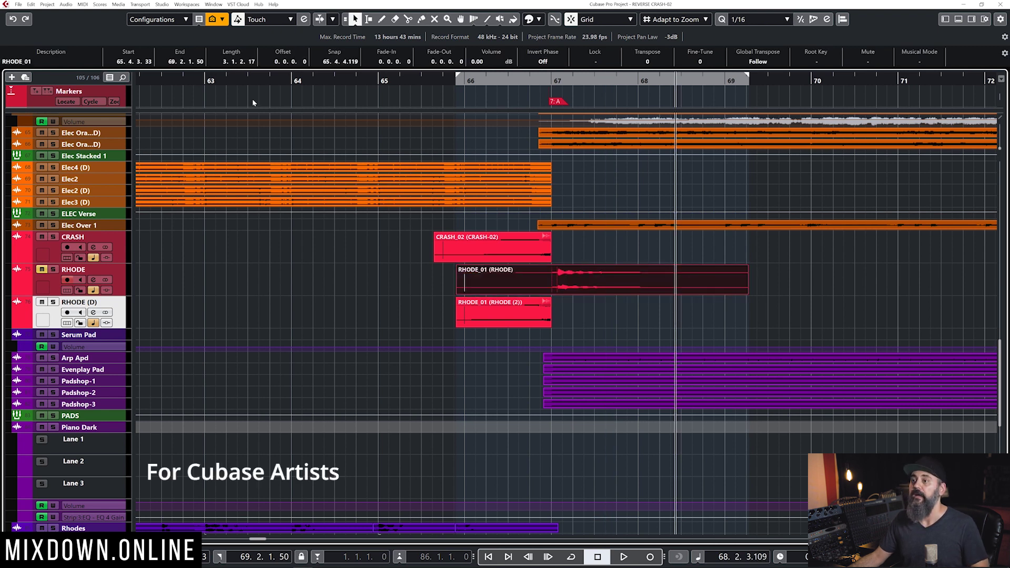
click(67, 4)
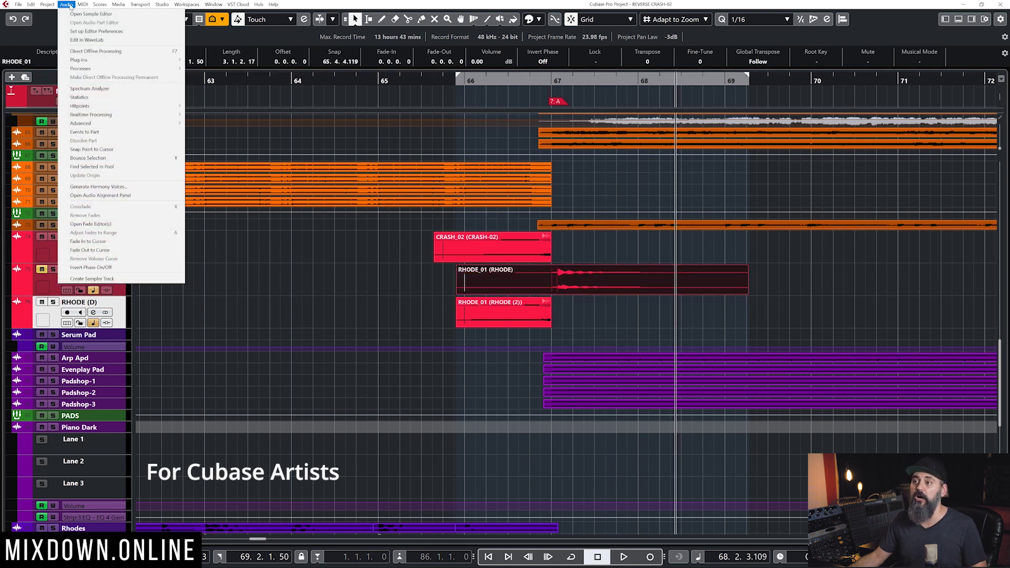
mouse_move(91, 70)
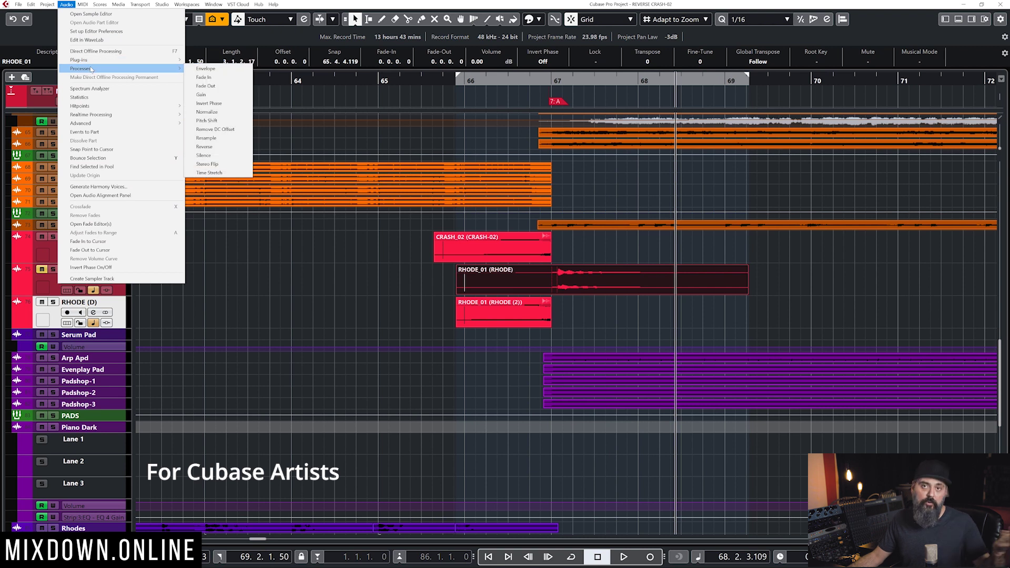
click(240, 150)
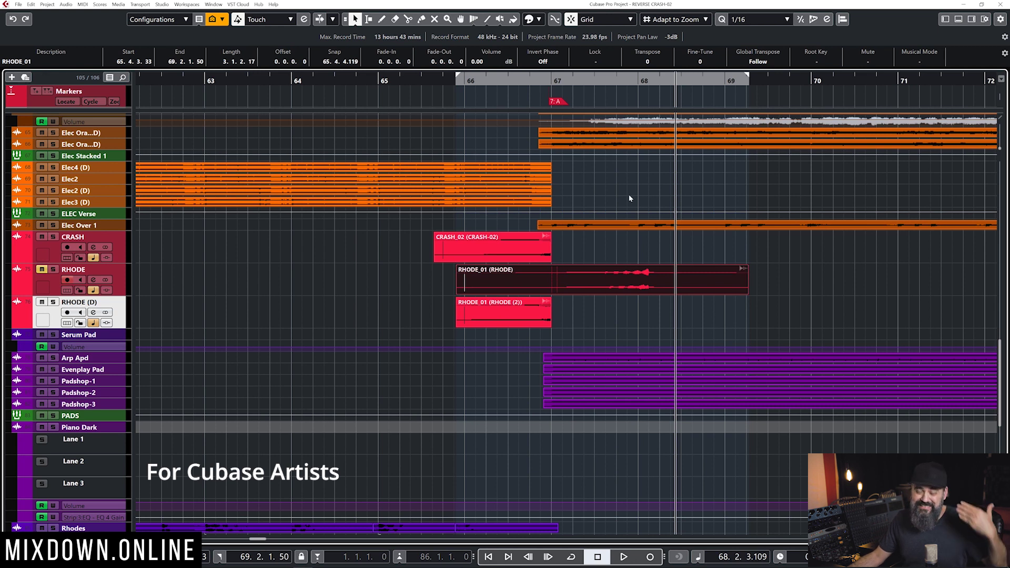
Load Sonsig Rev-A into the Rhodes track's first insert slot from the Inspector
click(946, 19)
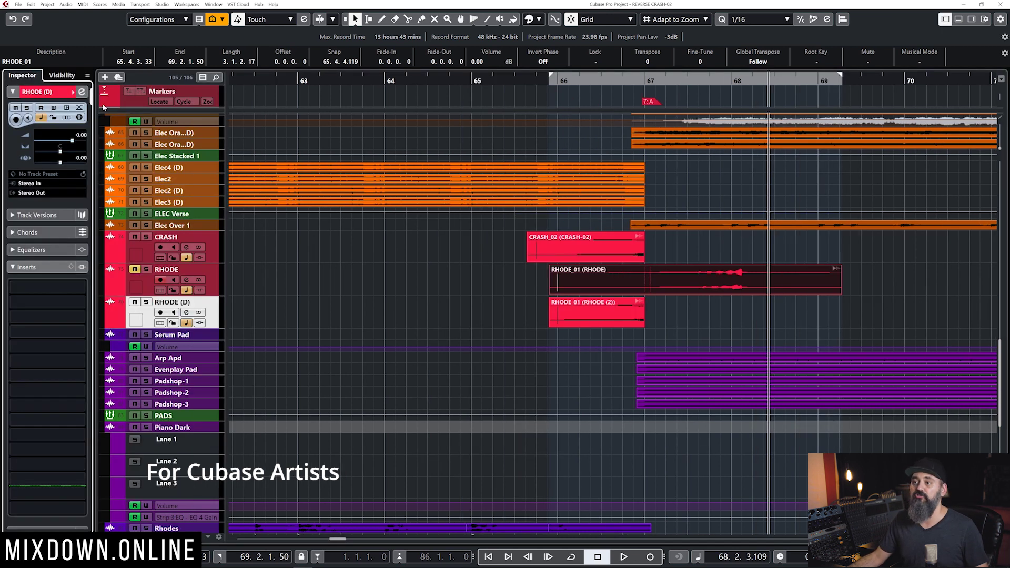
click(51, 289)
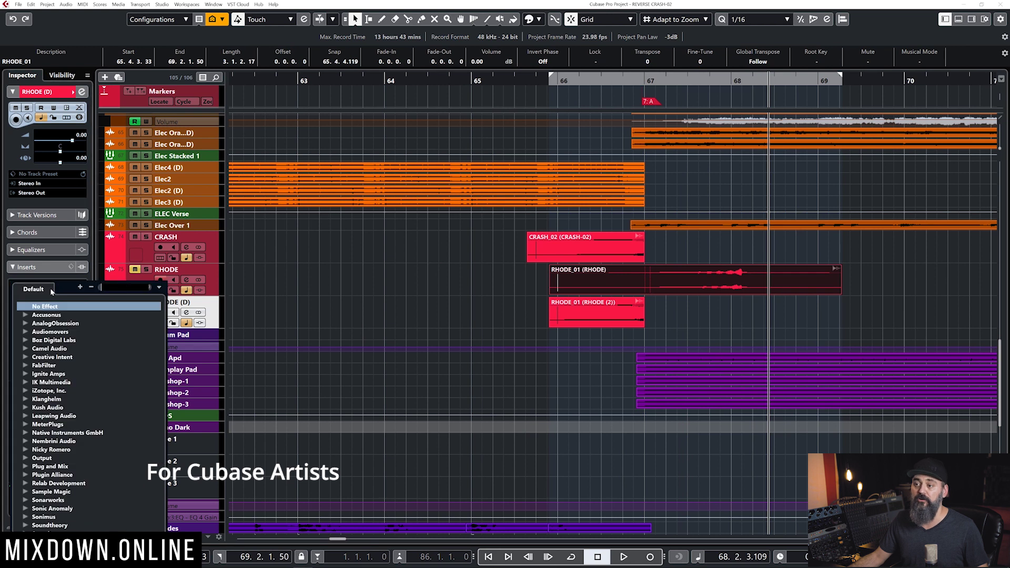
text(sons)
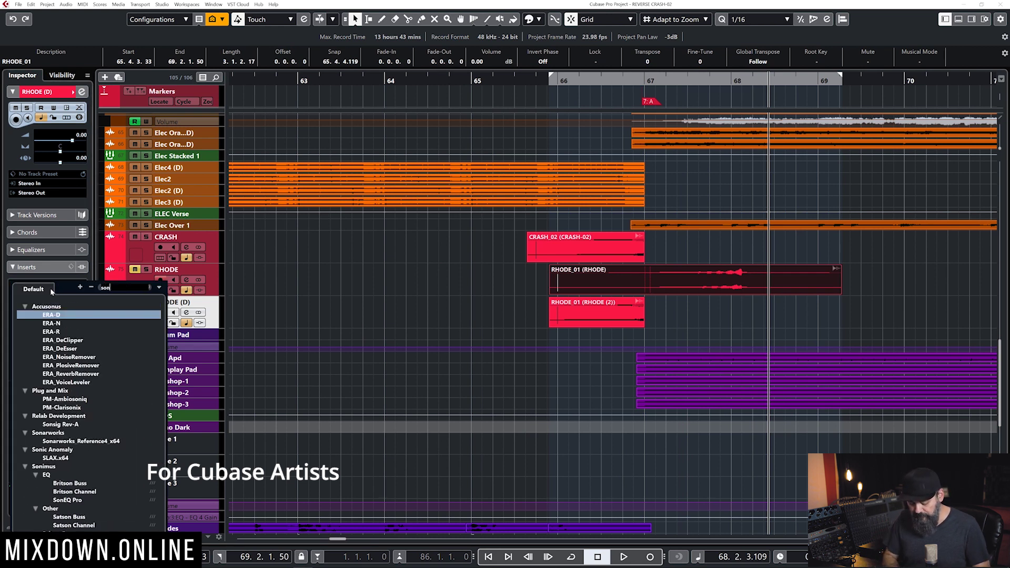
click(62, 314)
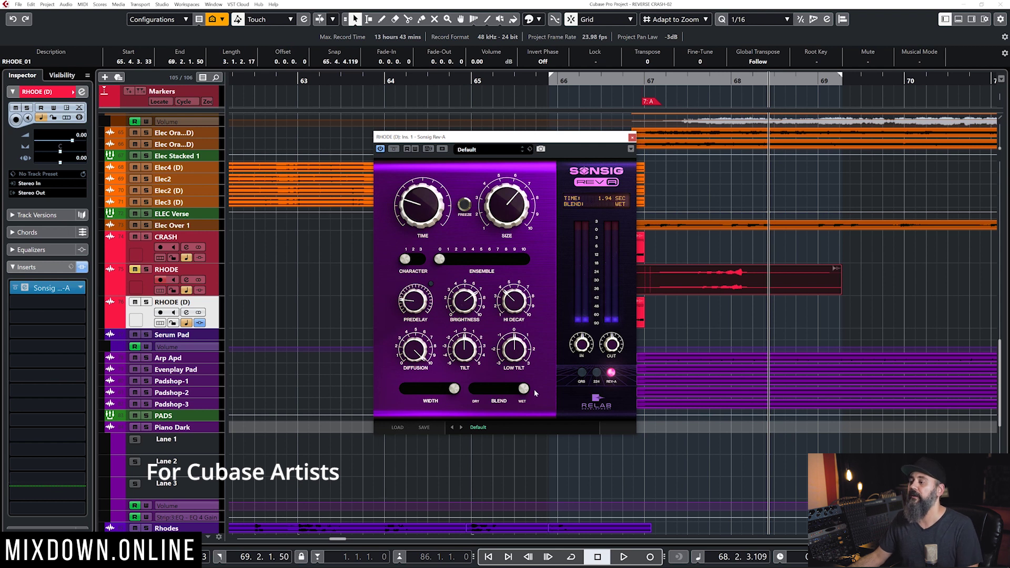
click(632, 138)
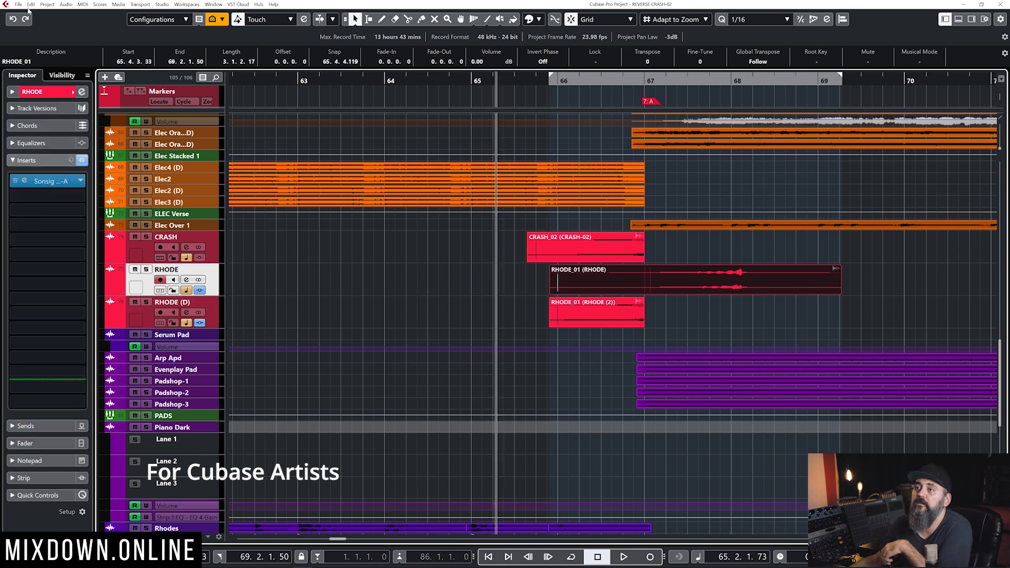
Render the reversed Rhodes in place with Channel Settings onto a new RHODE (R) track
click(18, 5)
mouse_move(31, 4)
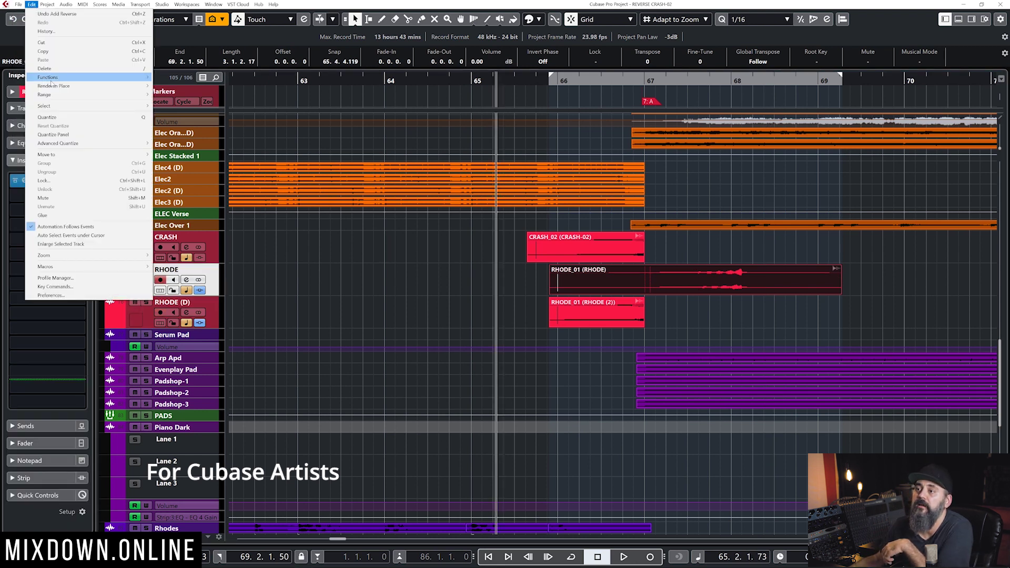
mouse_move(77, 87)
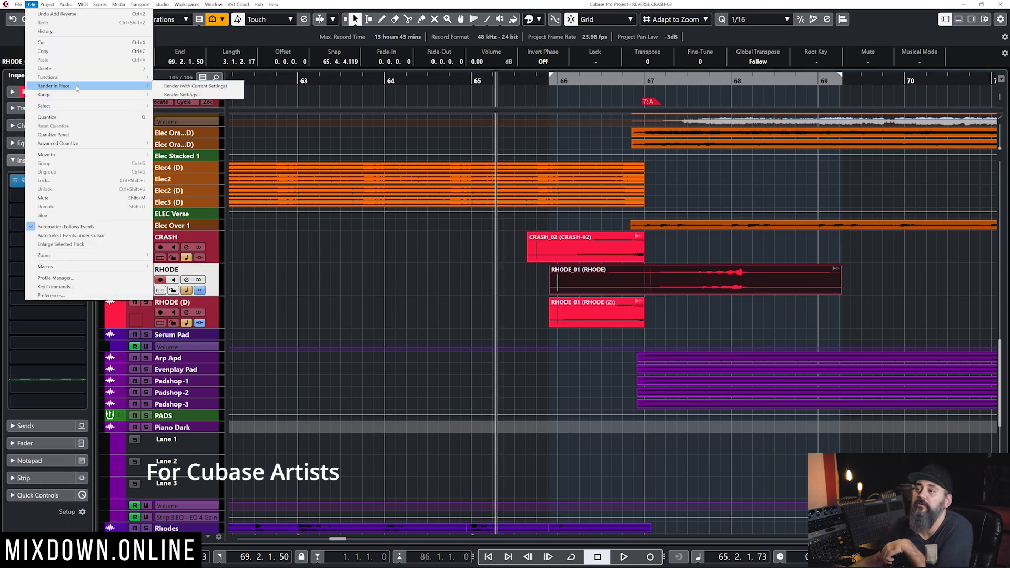
click(173, 96)
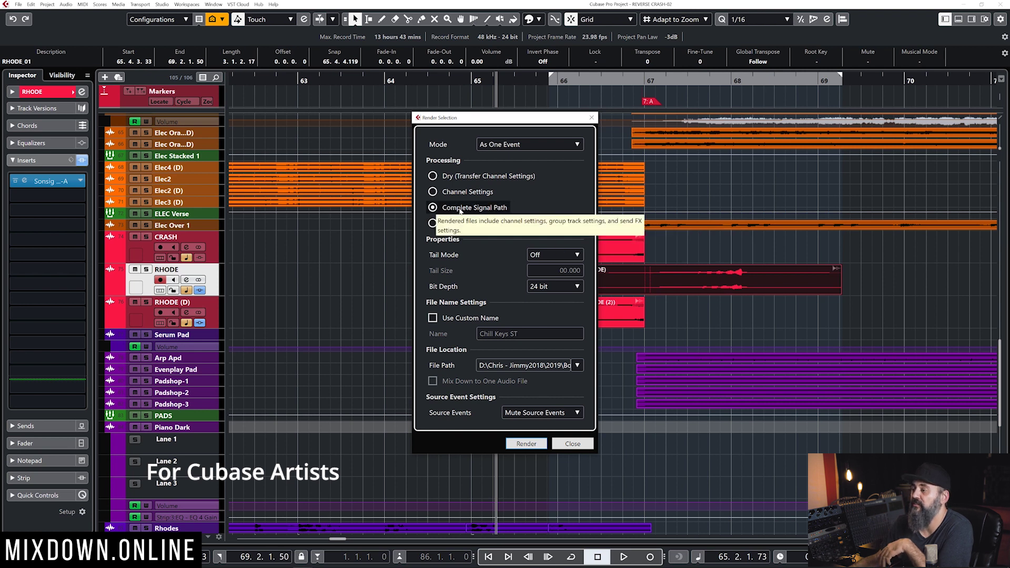
click(435, 193)
click(526, 444)
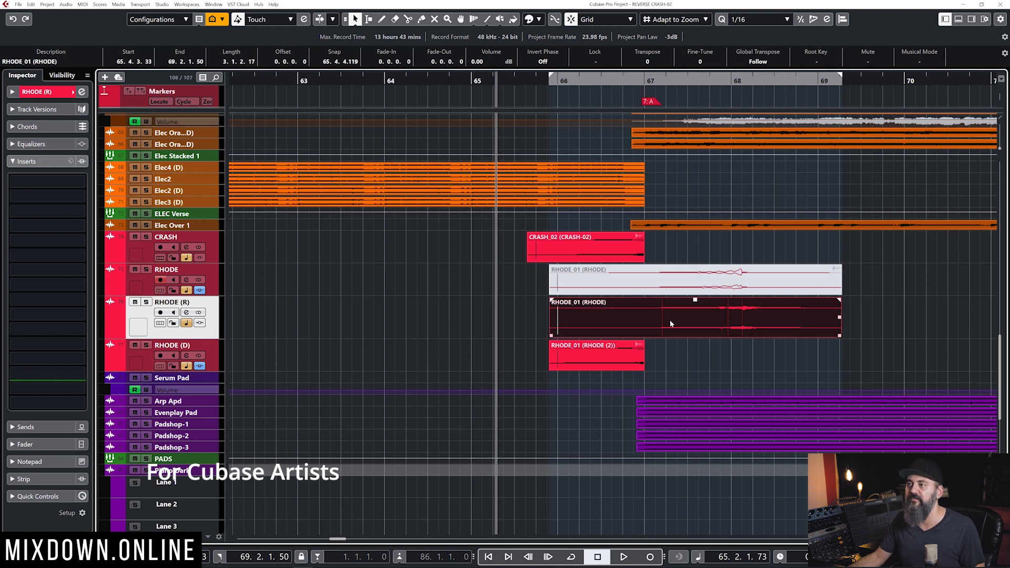
Apply offline Reverse to the rendered RHODE_01 event and set the playhead at the swell start
key(F7)
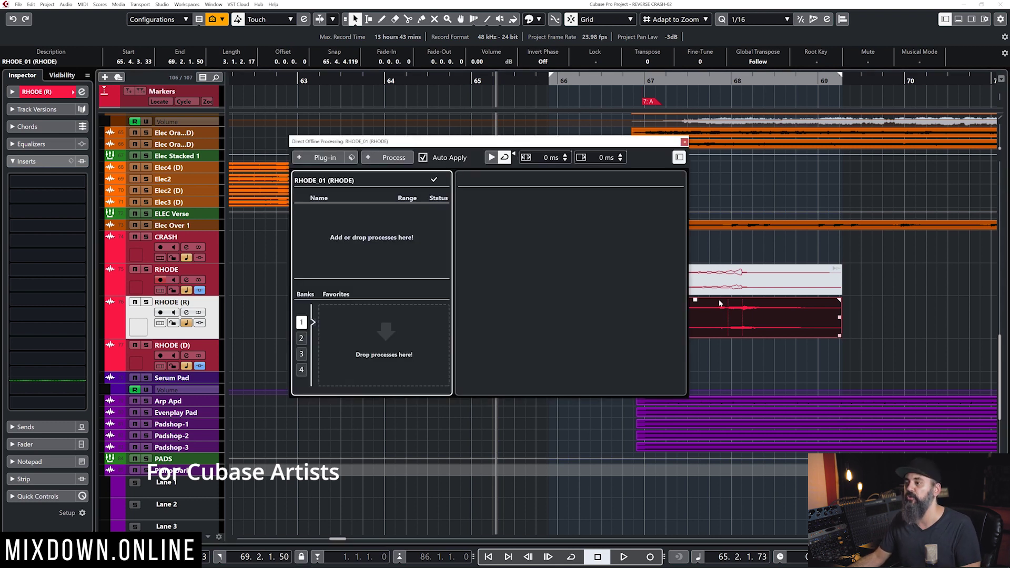
click(396, 160)
click(438, 275)
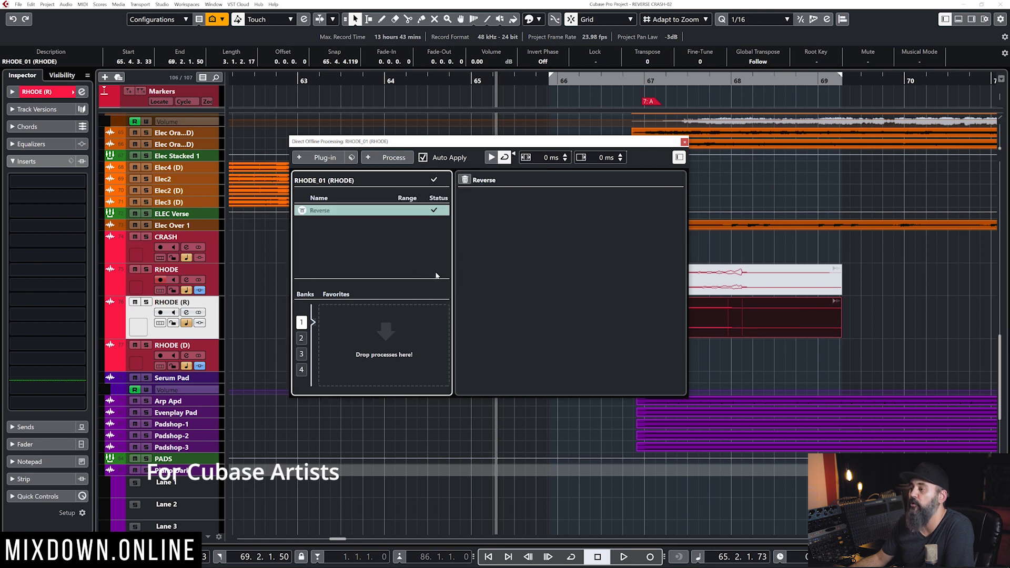
key(F7)
click(538, 81)
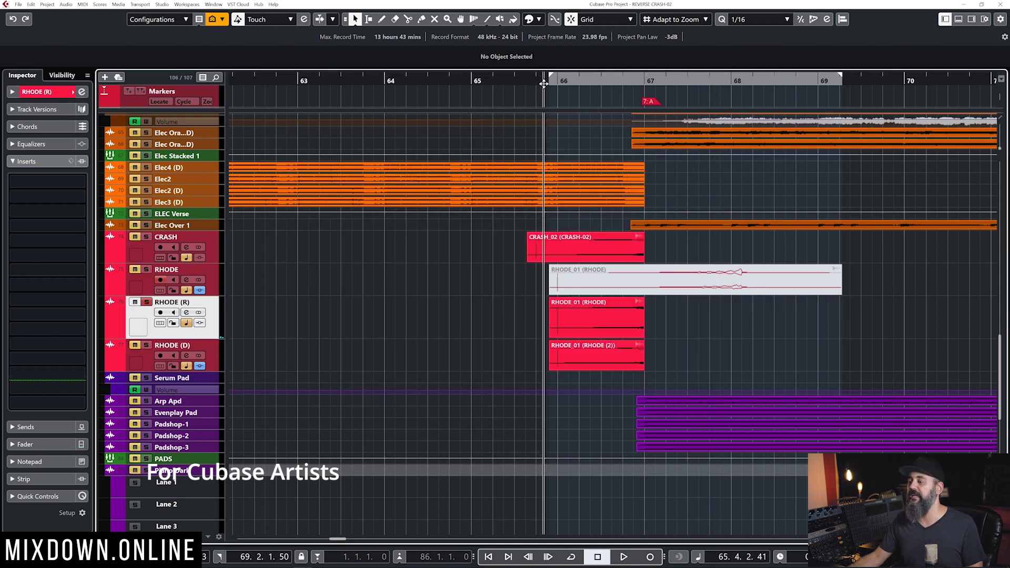